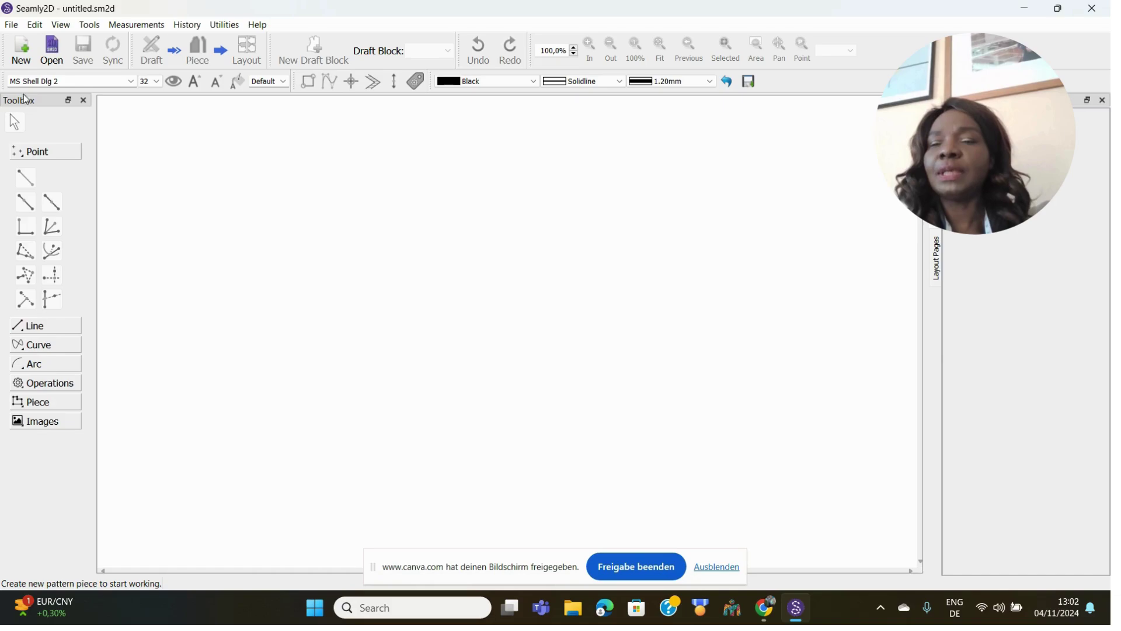
Create a new pattern in centimetres with the draft block named "Draft block 1 sample pattern".
click(22, 57)
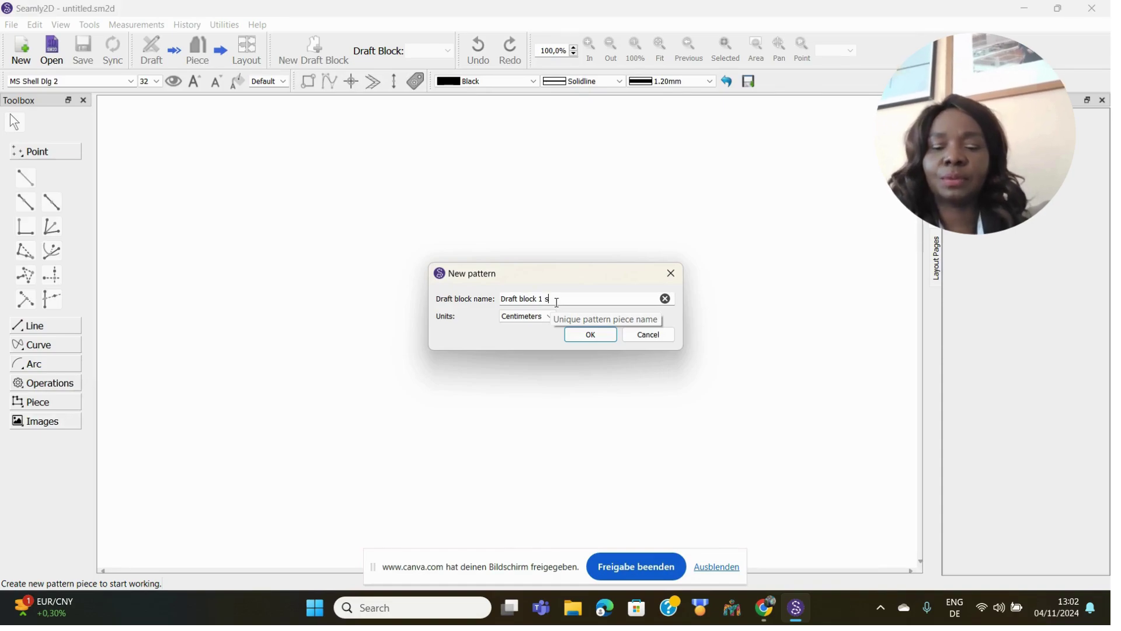
text(mple )
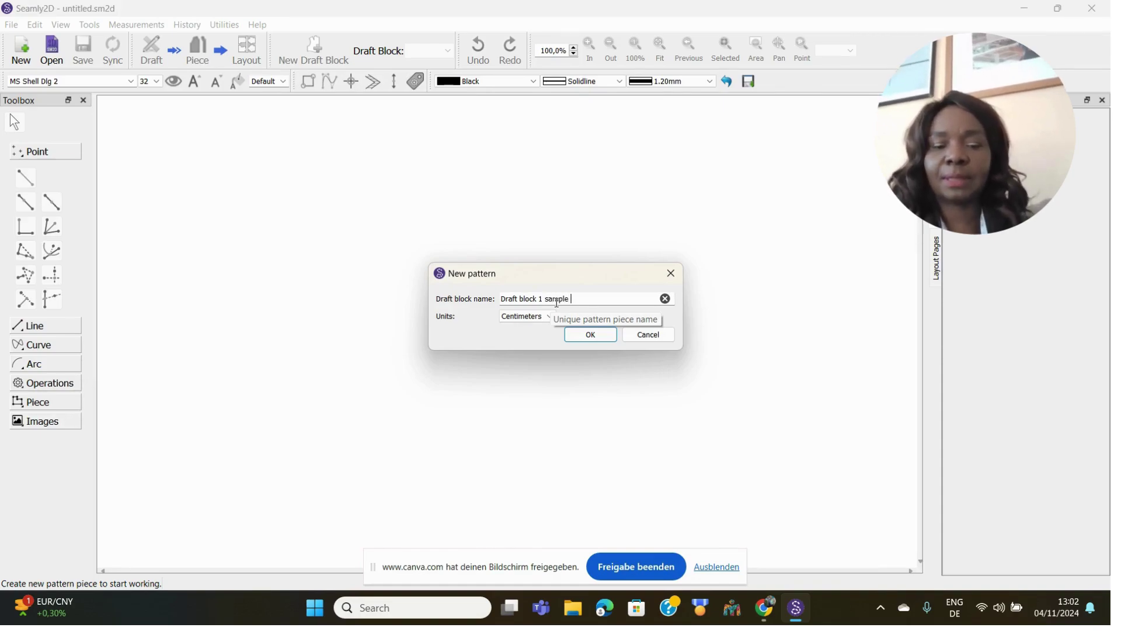
text(pattern)
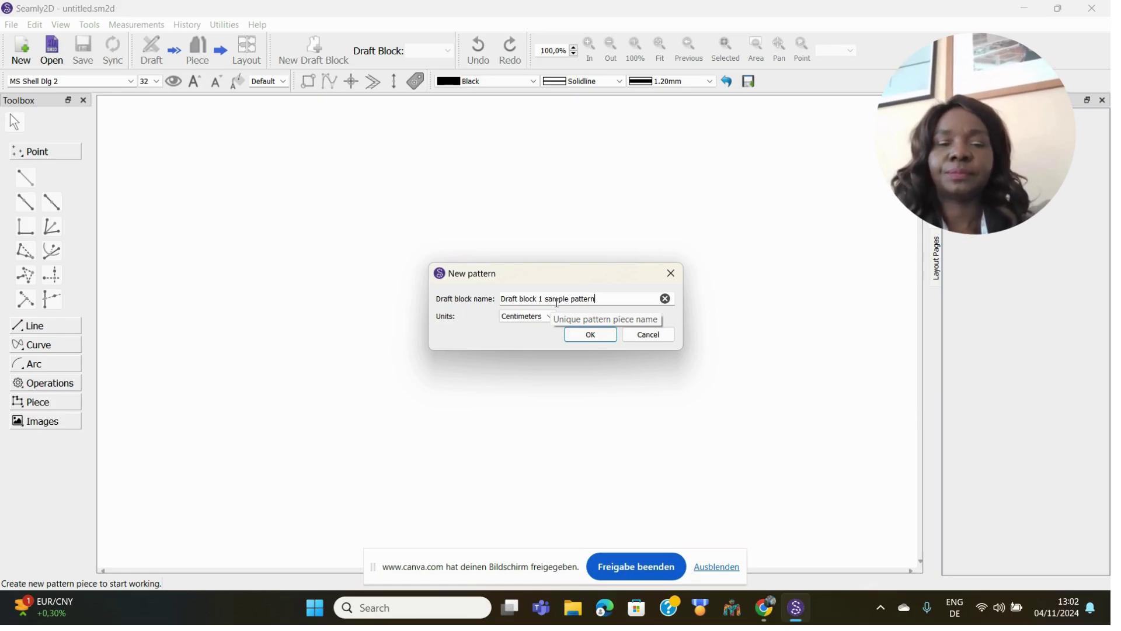
click(577, 339)
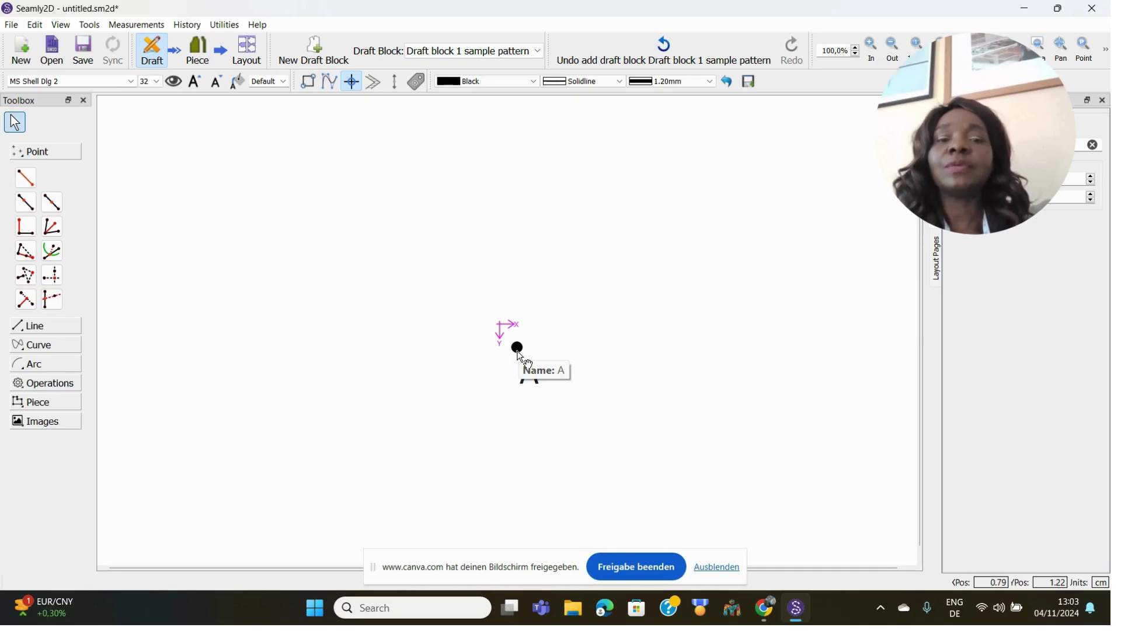
Move base point A up and to the left, away from the centre of the drawing area.
mouse_move(522, 358)
mouse_down()
mouse_move(372, 294)
mouse_move(278, 172)
mouse_move(293, 154)
mouse_move(567, 215)
mouse_move(253, 149)
mouse_move(590, 279)
mouse_move(324, 370)
mouse_move(255, 177)
mouse_move(223, 196)
mouse_move(248, 220)
mouse_move(224, 222)
mouse_up()
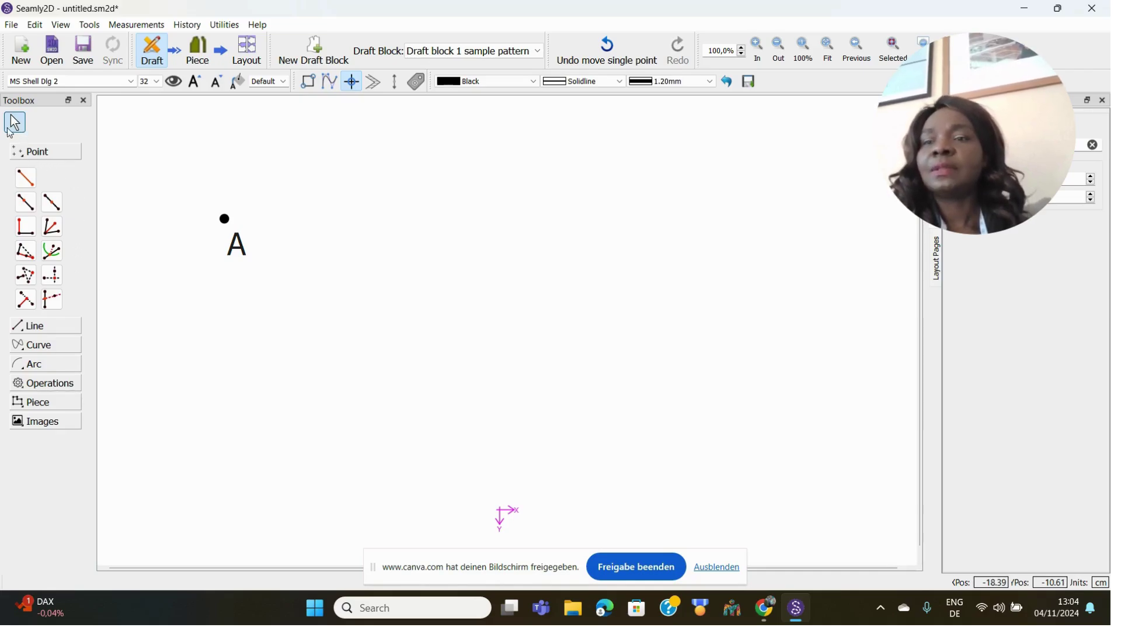
click(24, 182)
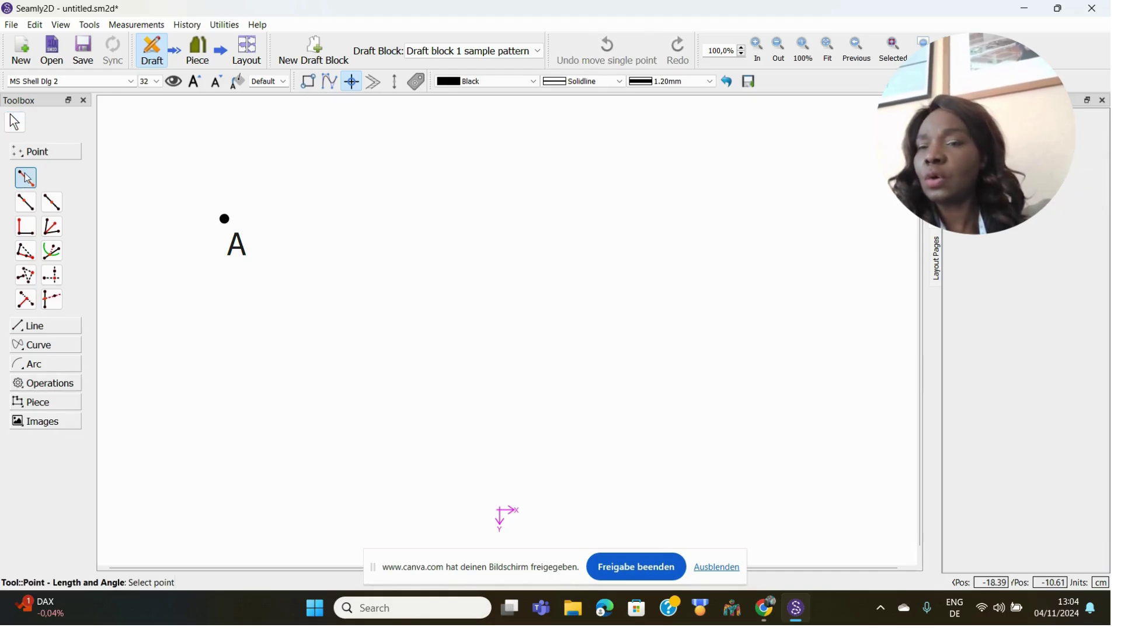
click(16, 124)
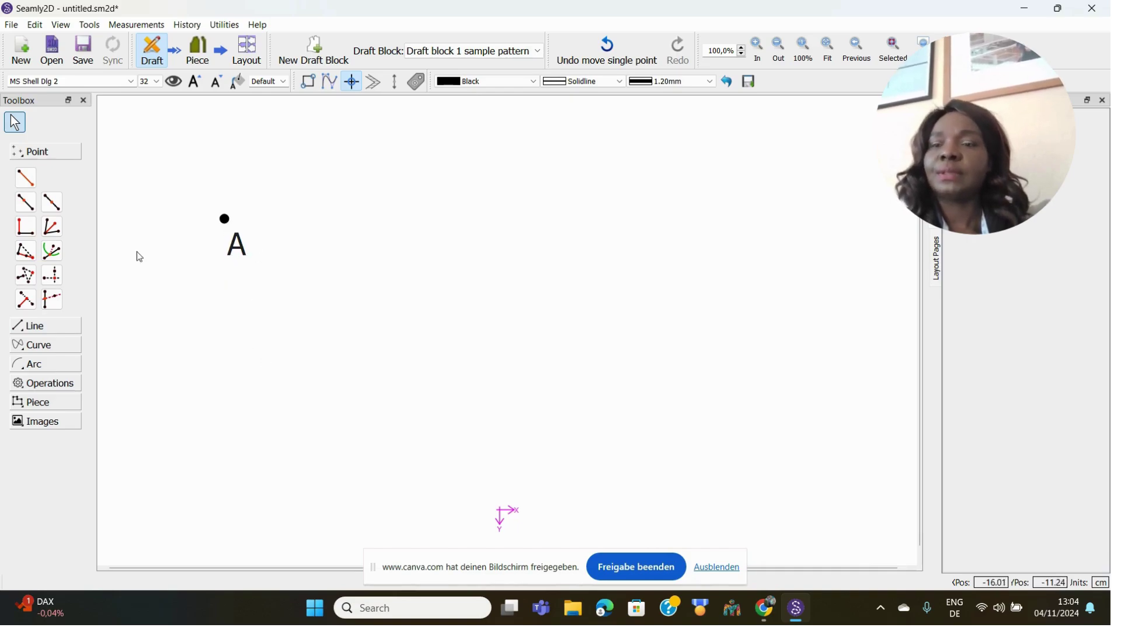
Draw a Length and Angle point horizontally from point A and set its length to 19 cm.
click(27, 177)
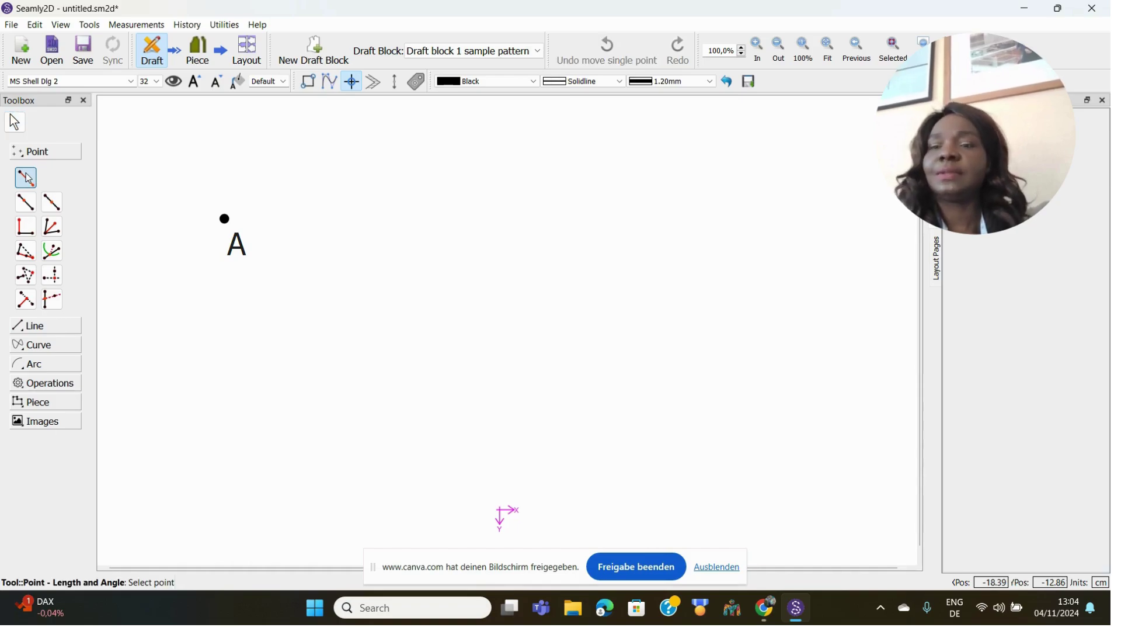
click(225, 220)
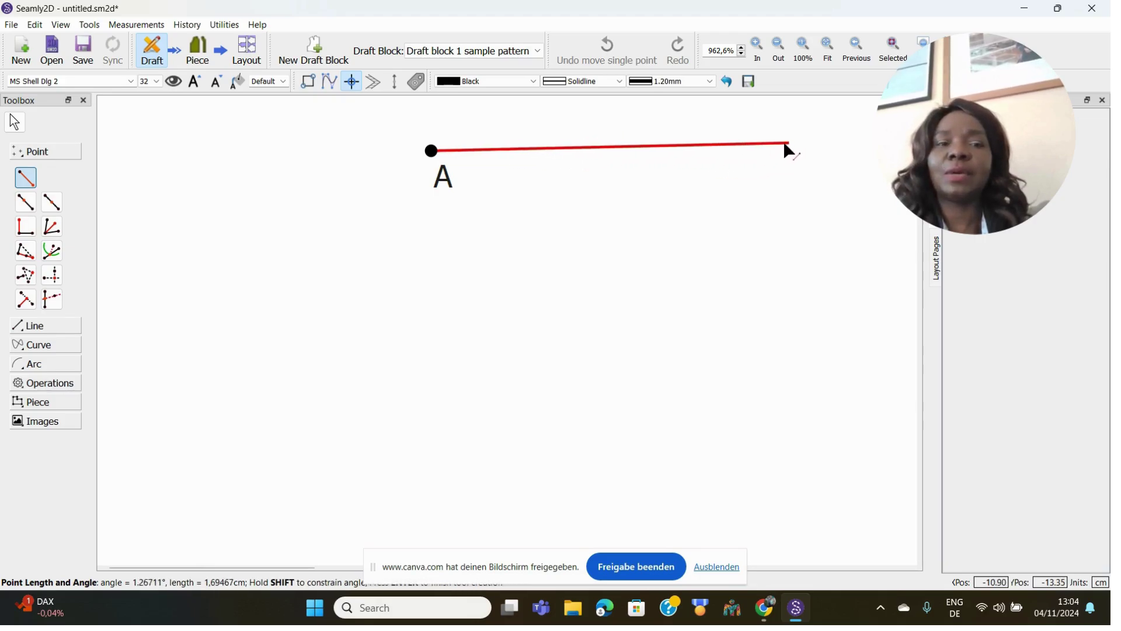
click(839, 156)
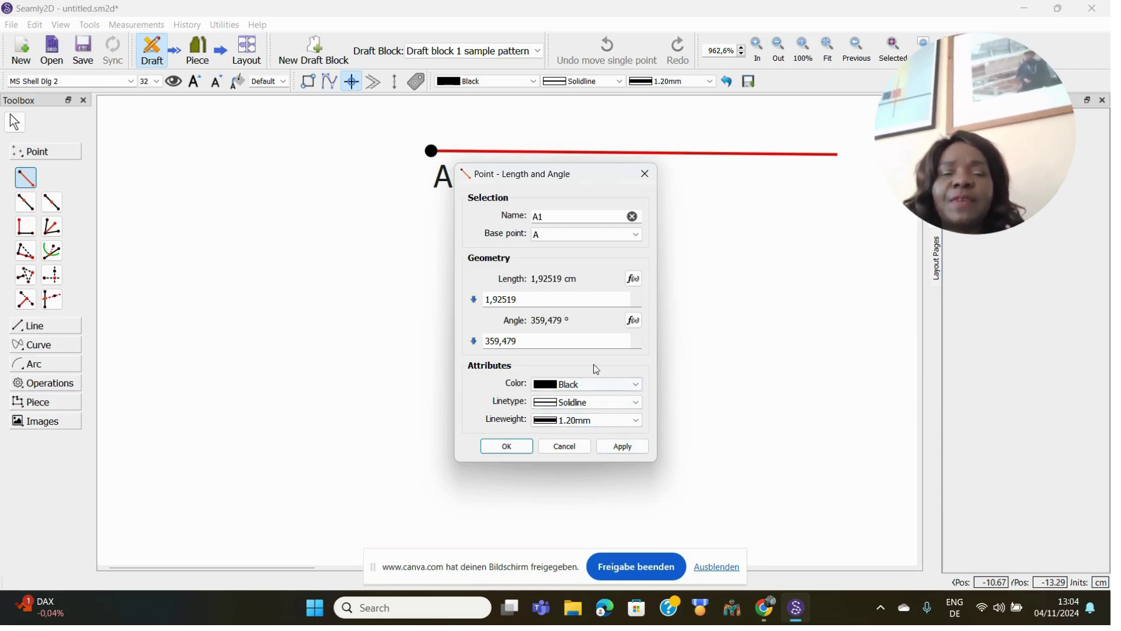
click(543, 222)
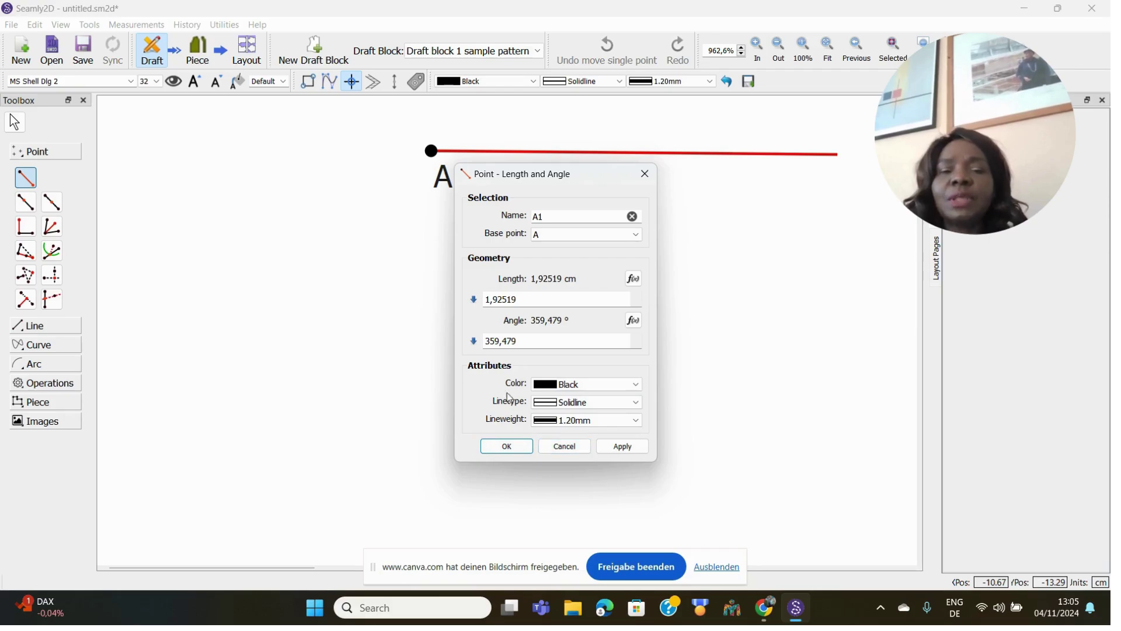
click(520, 299)
key(BackSpace)
key(BackSpace)
key(BackSpace)
key(BackSpace)
key(BackSpace)
key(BackSpace)
key(BackSpace)
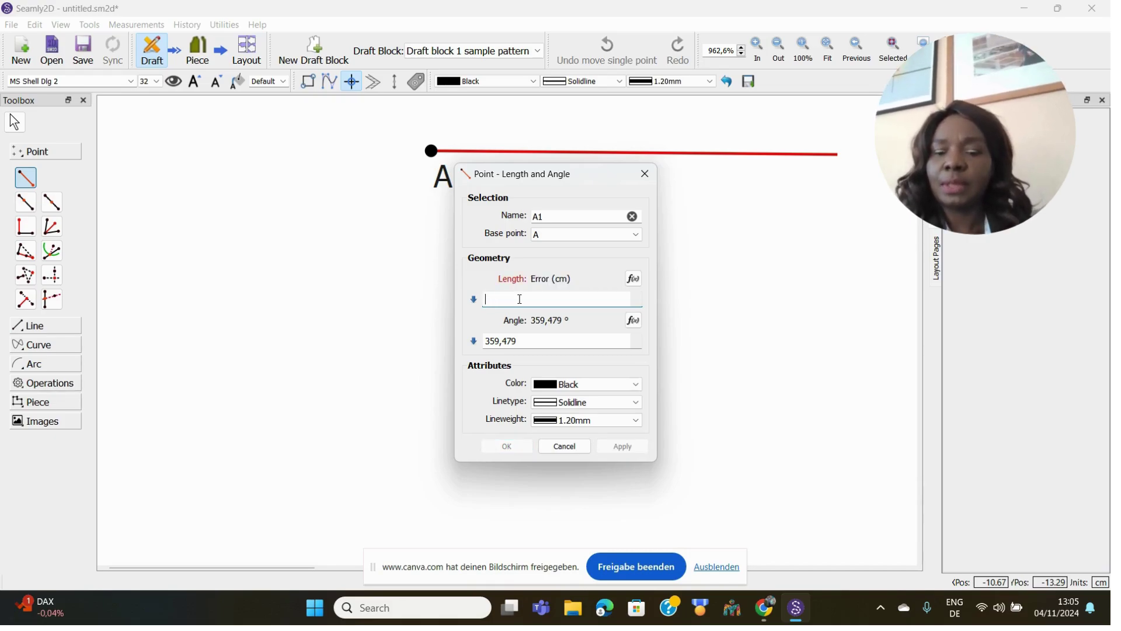
text(19)
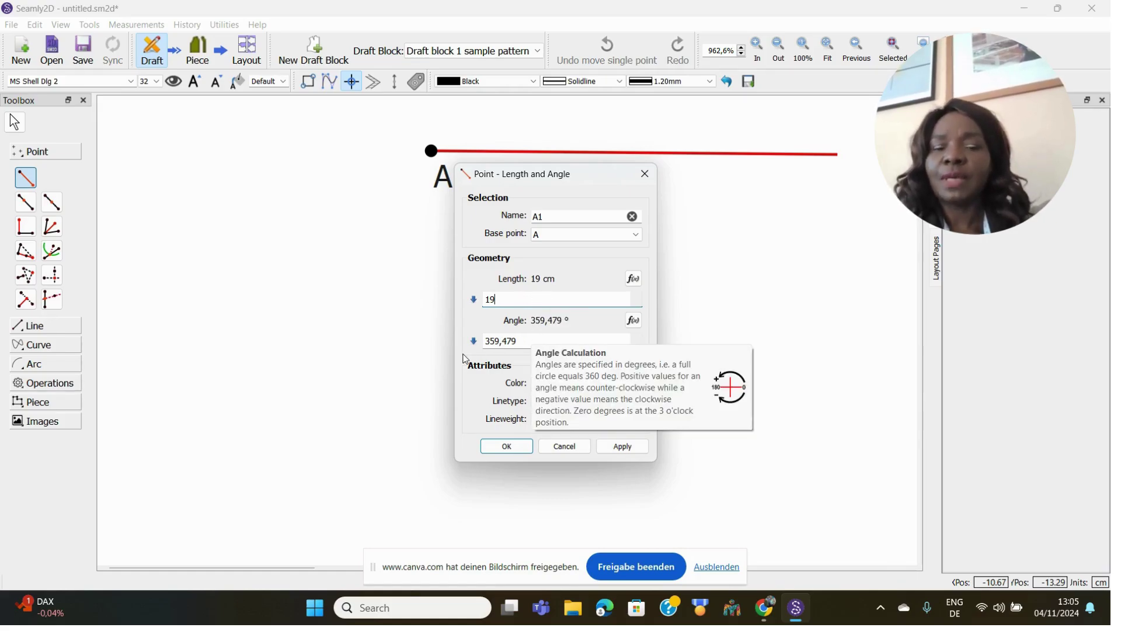
Set the angle of the new point from A to 0° and create its line.
click(522, 340)
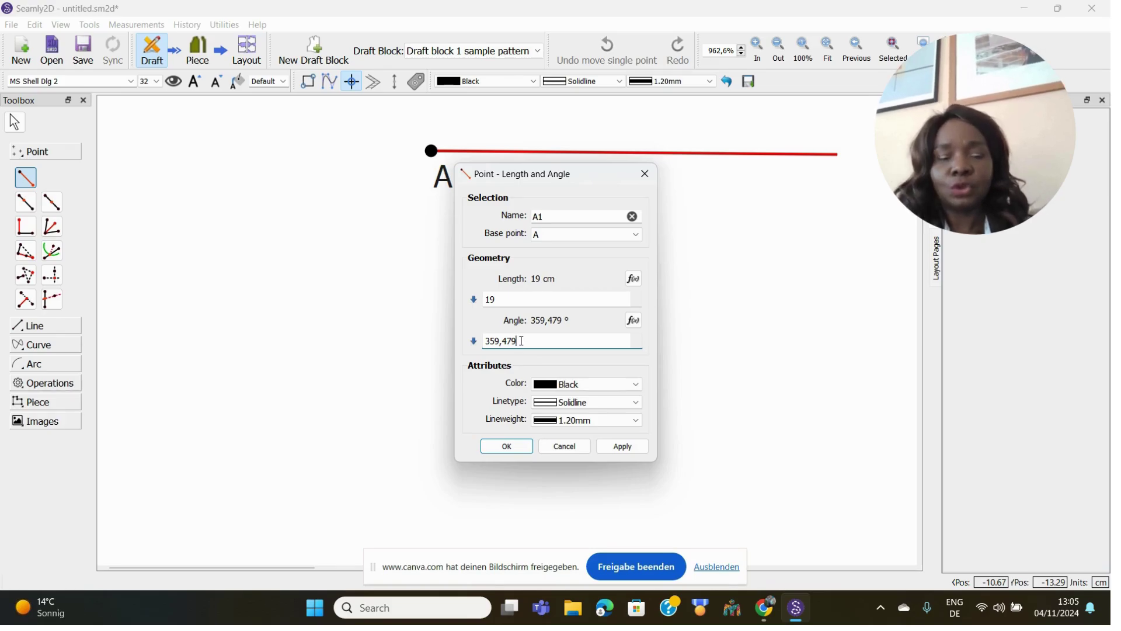
key(BackSpace)
key(BackSpace)
key(BackSpace)
key(BackSpace)
key(BackSpace)
key(BackSpace)
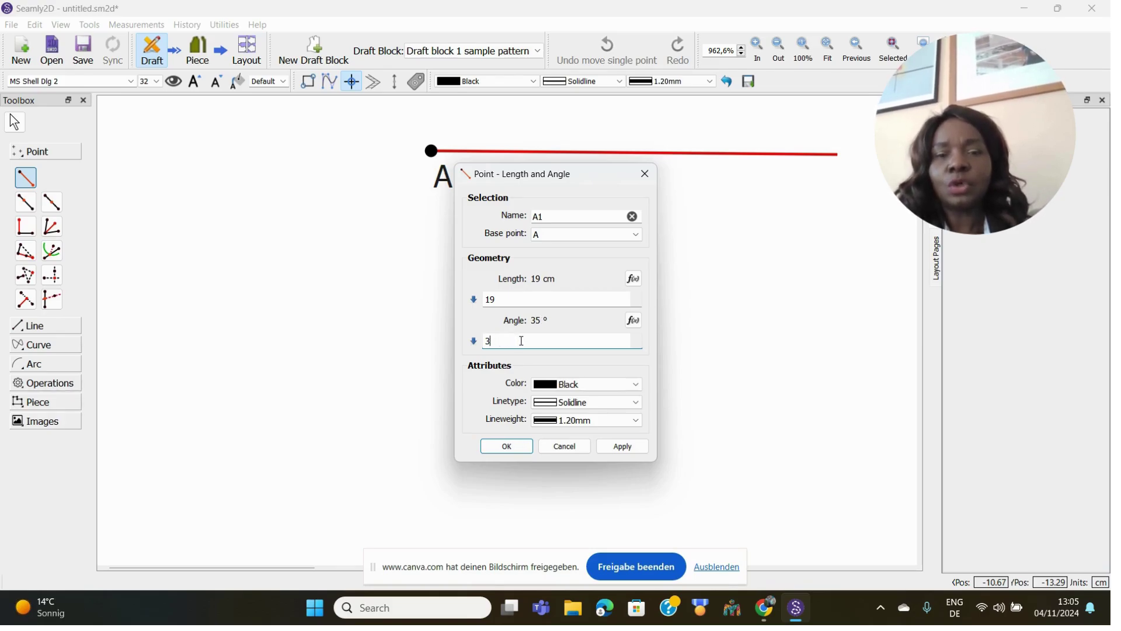
key(BackSpace)
text(0)
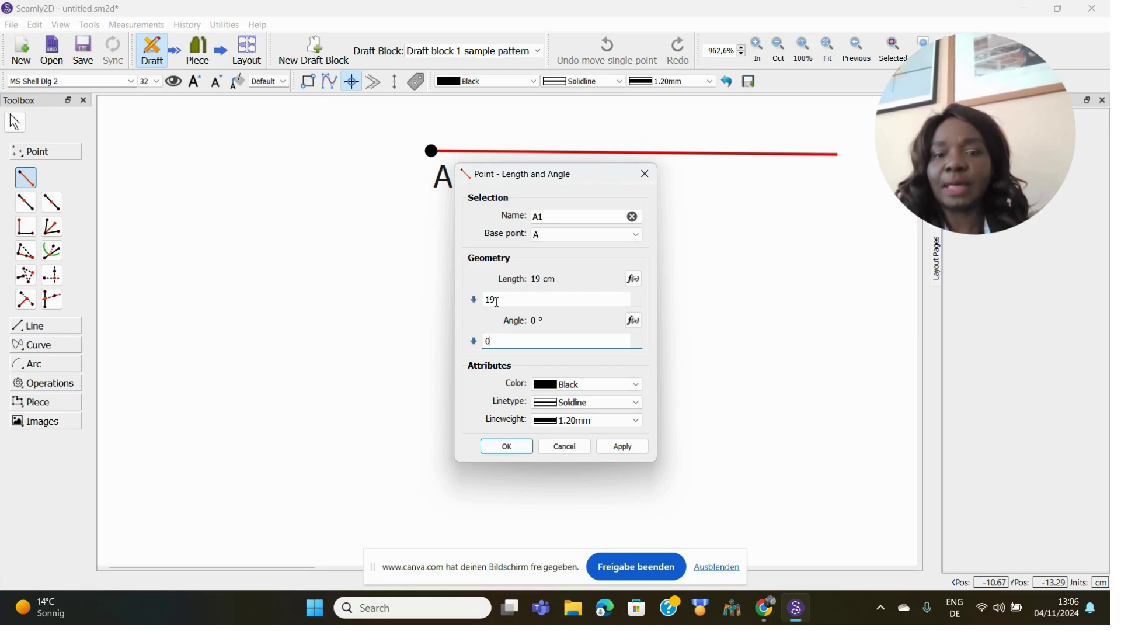
click(501, 447)
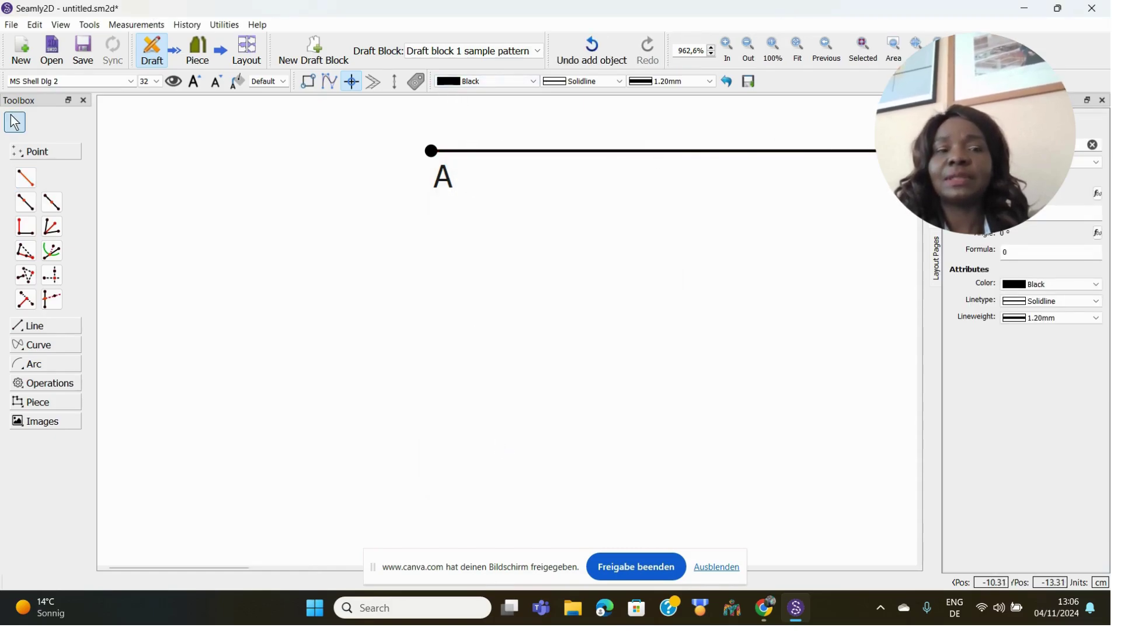
Add an On Line point between A and A1 at a length of 8 cm from A.
click(802, 50)
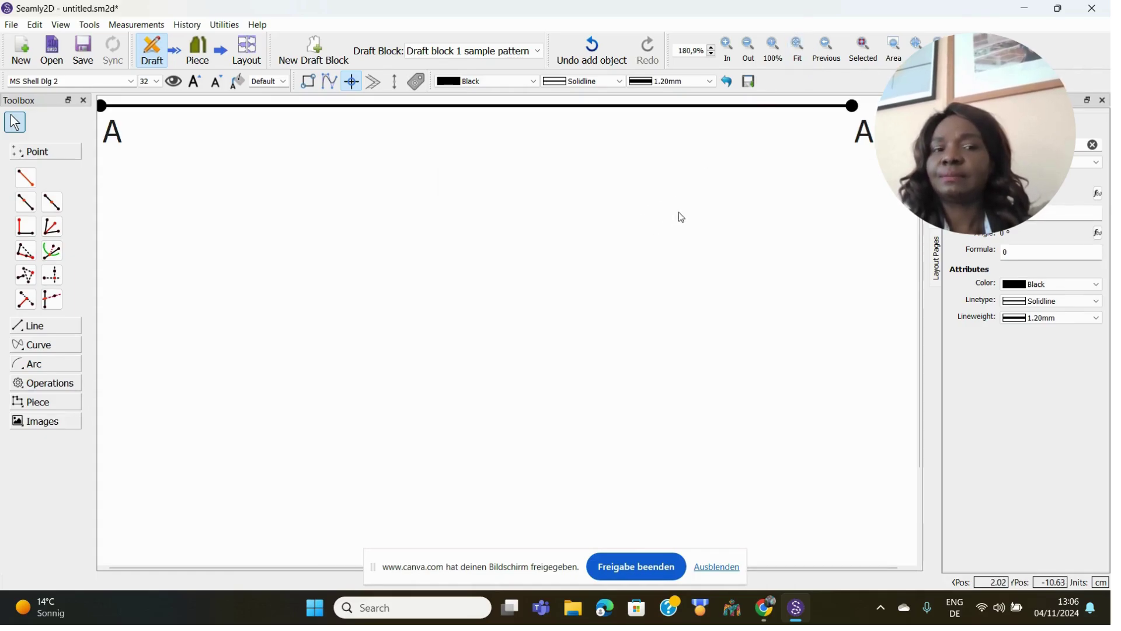
scroll(679, 212, down, 5)
scroll(679, 212, up, 5)
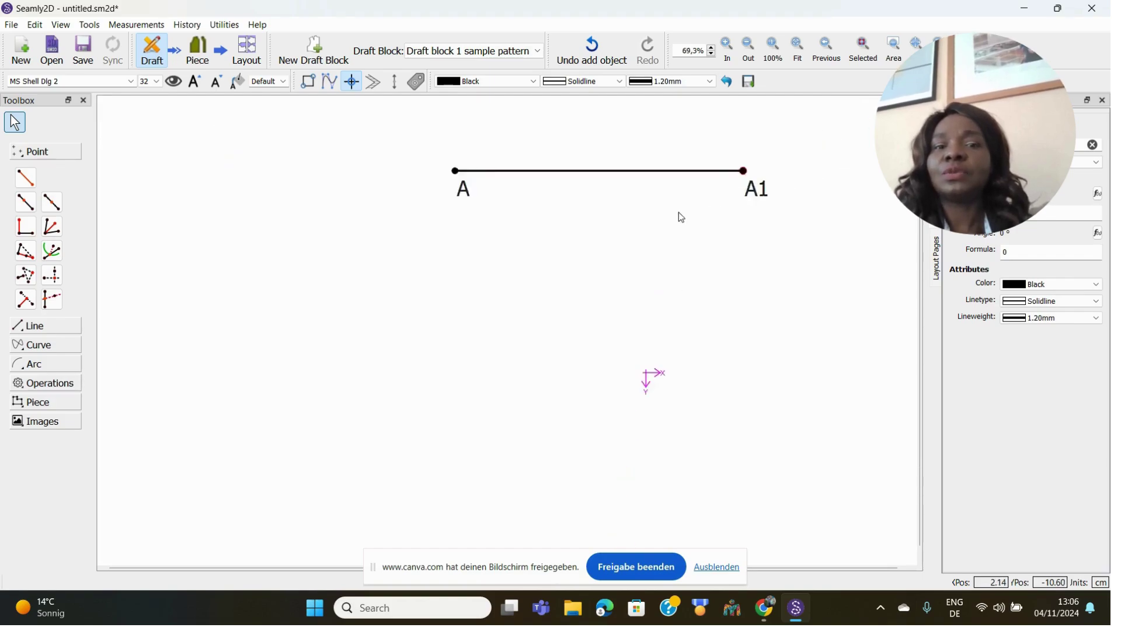
scroll(678, 212, down, 4)
scroll(679, 212, up, 4)
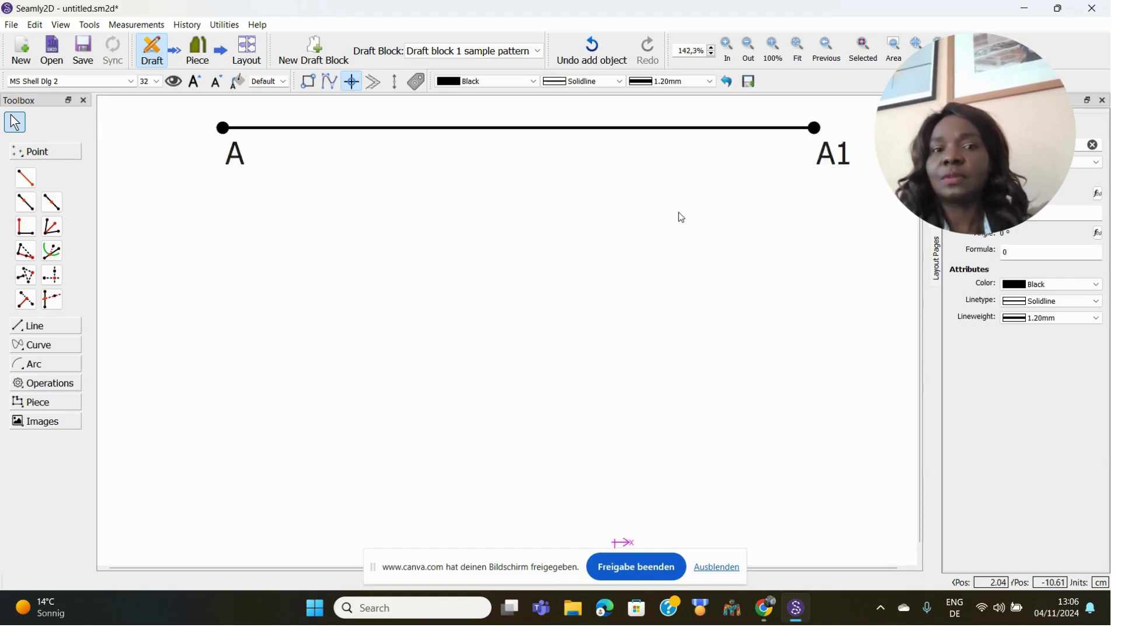
scroll(678, 212, down, 3)
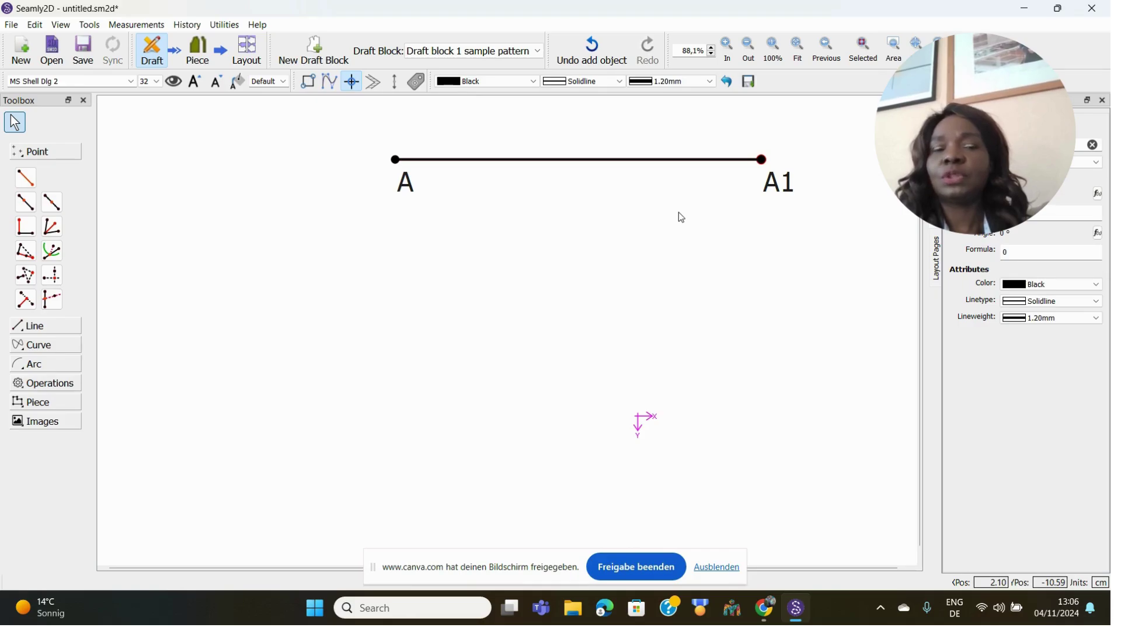
scroll(681, 217, up, 1)
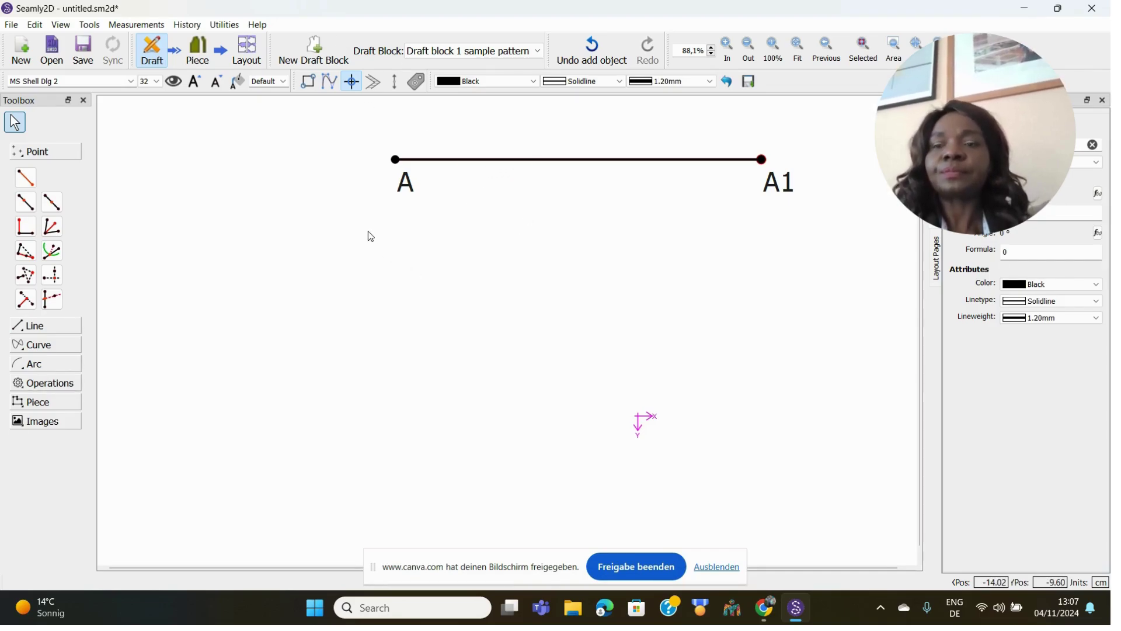
click(27, 206)
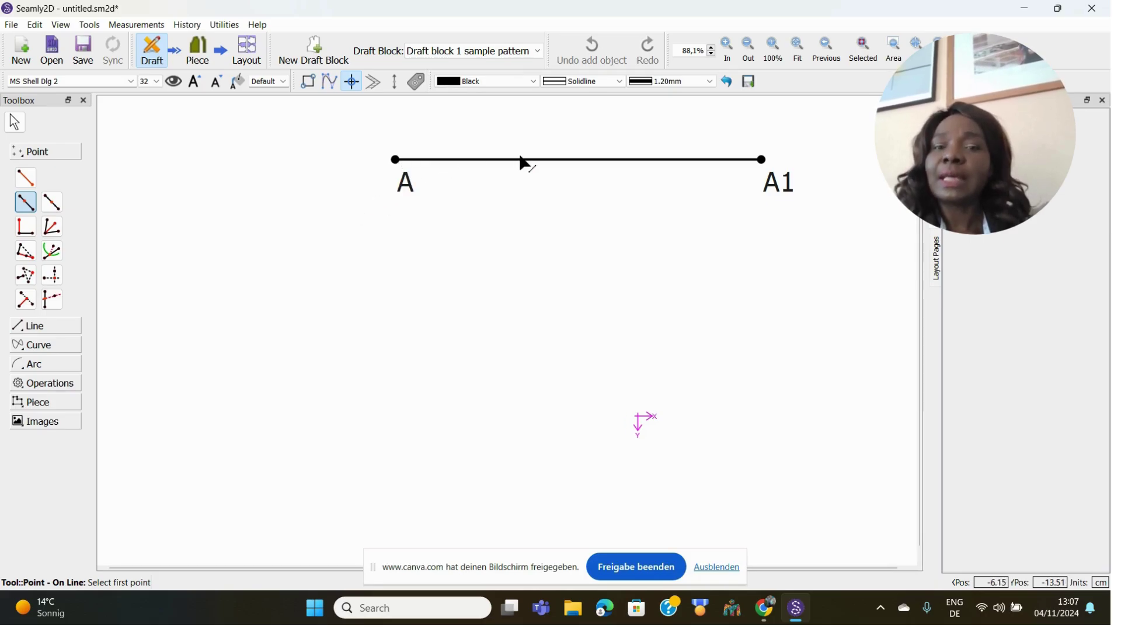
click(407, 184)
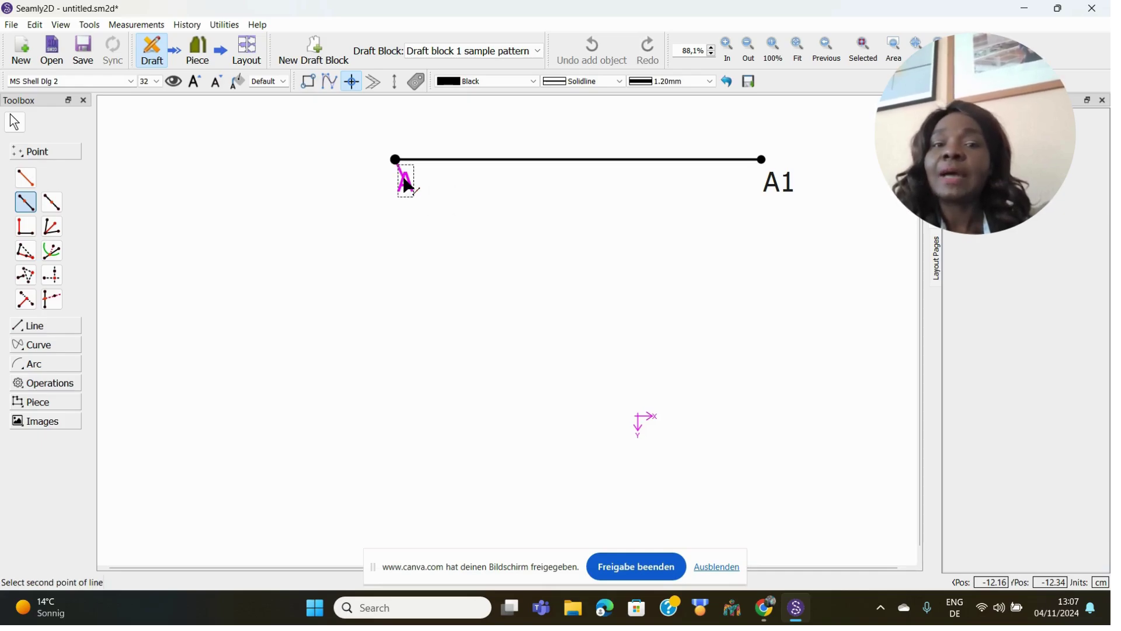
click(762, 162)
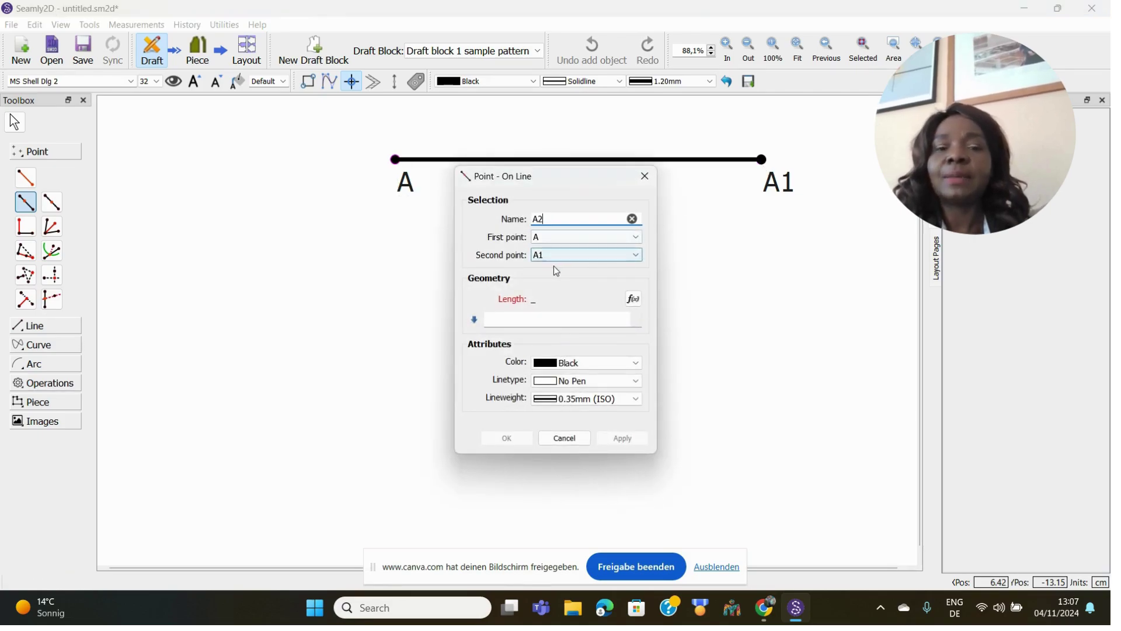
click(494, 319)
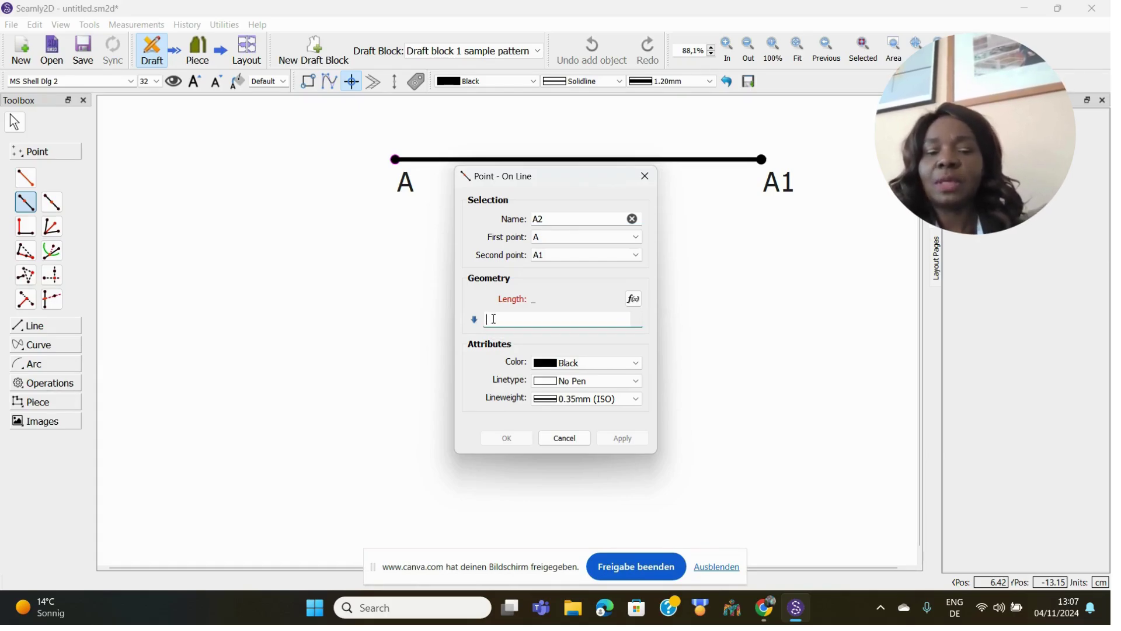
text(8)
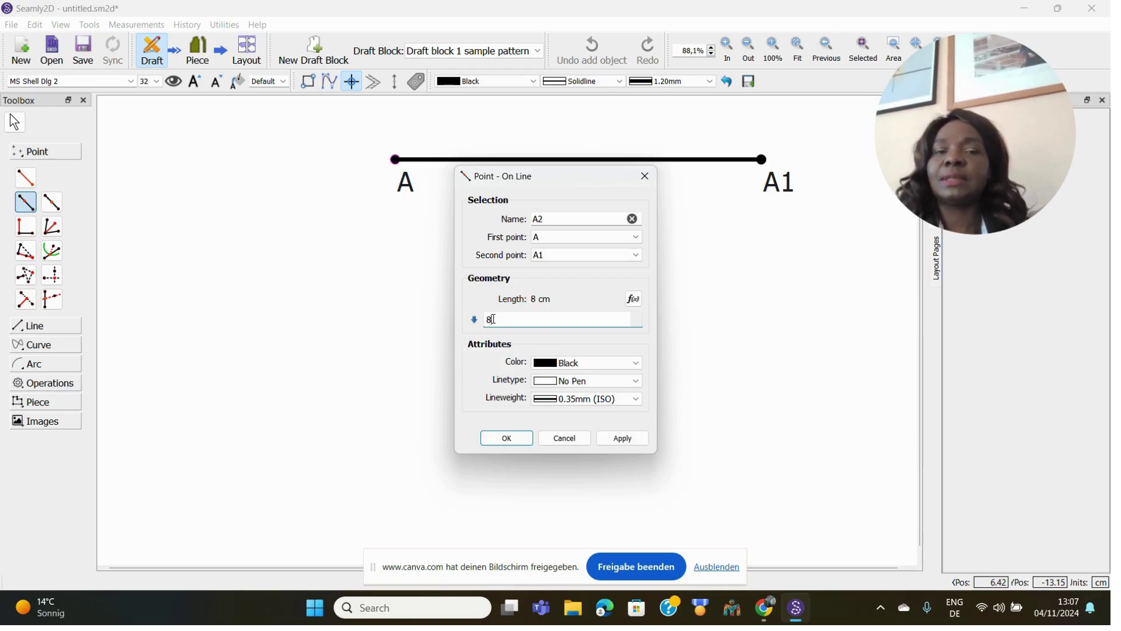
click(508, 438)
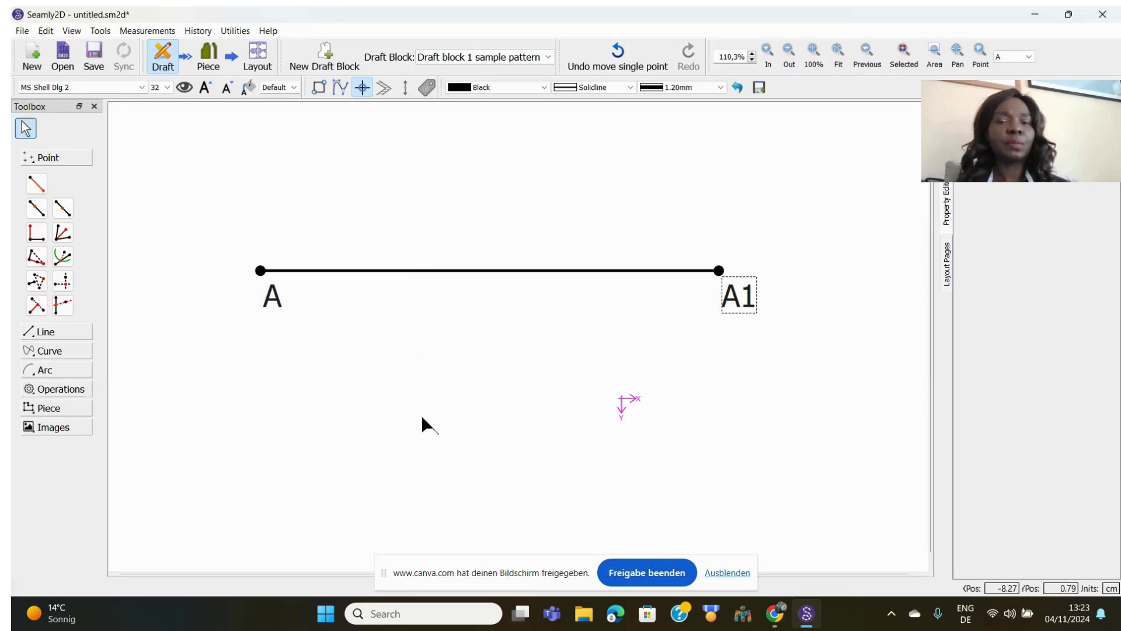
Add a midpoint between A and A1 using CurrentLength/2, and move point A down to about X -14.35, Y -1.24.
click(63, 208)
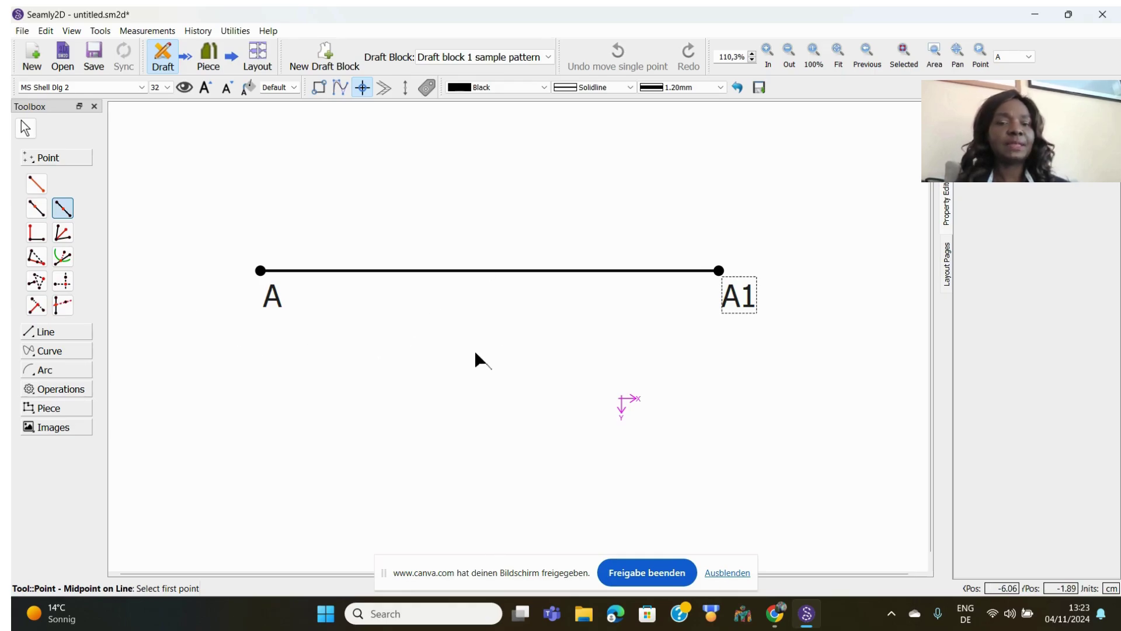
click(271, 301)
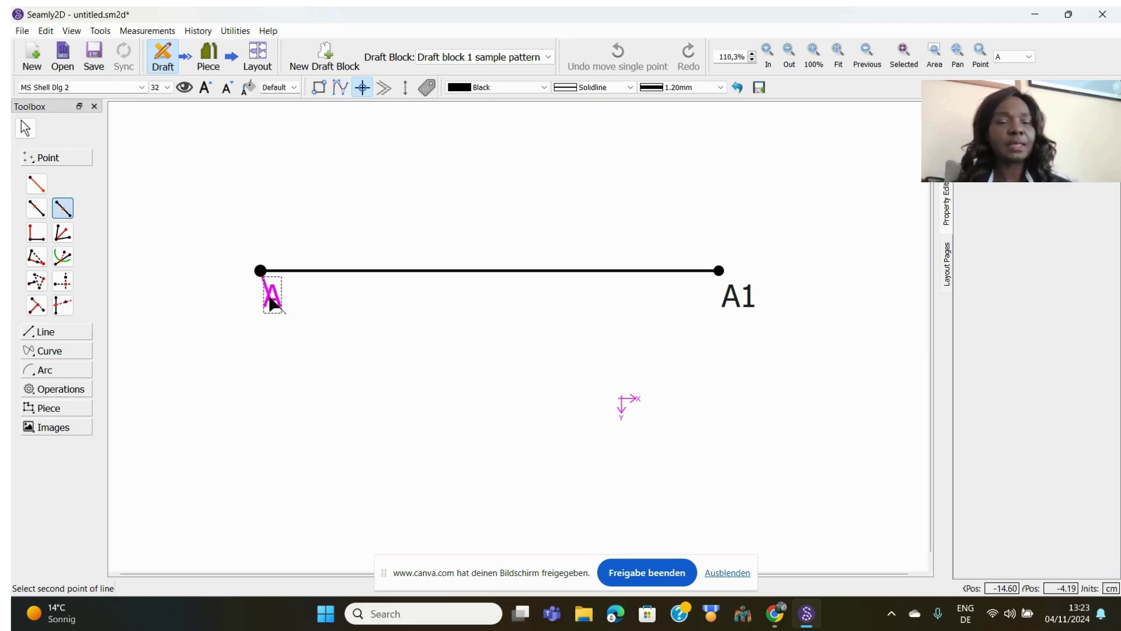
click(746, 297)
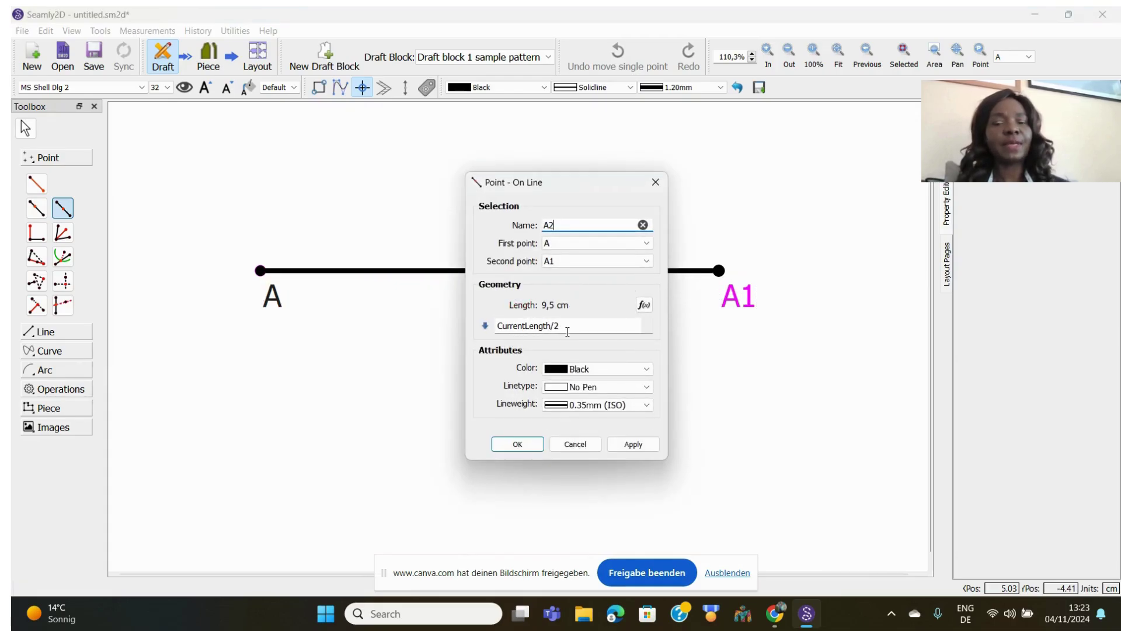
click(519, 445)
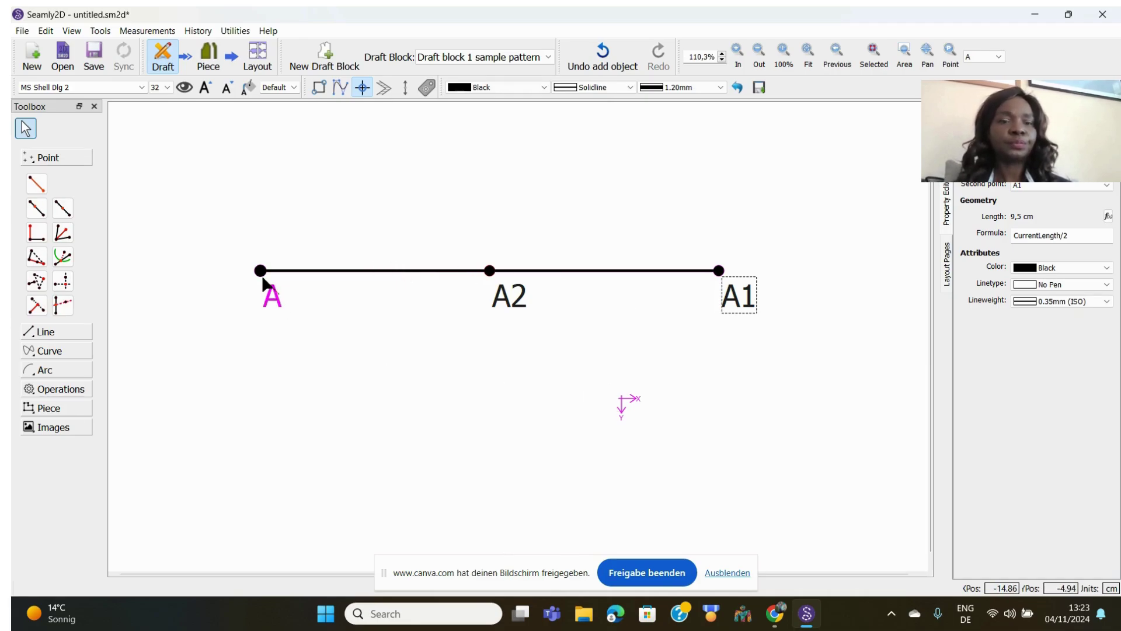
drag(261, 271, 275, 368)
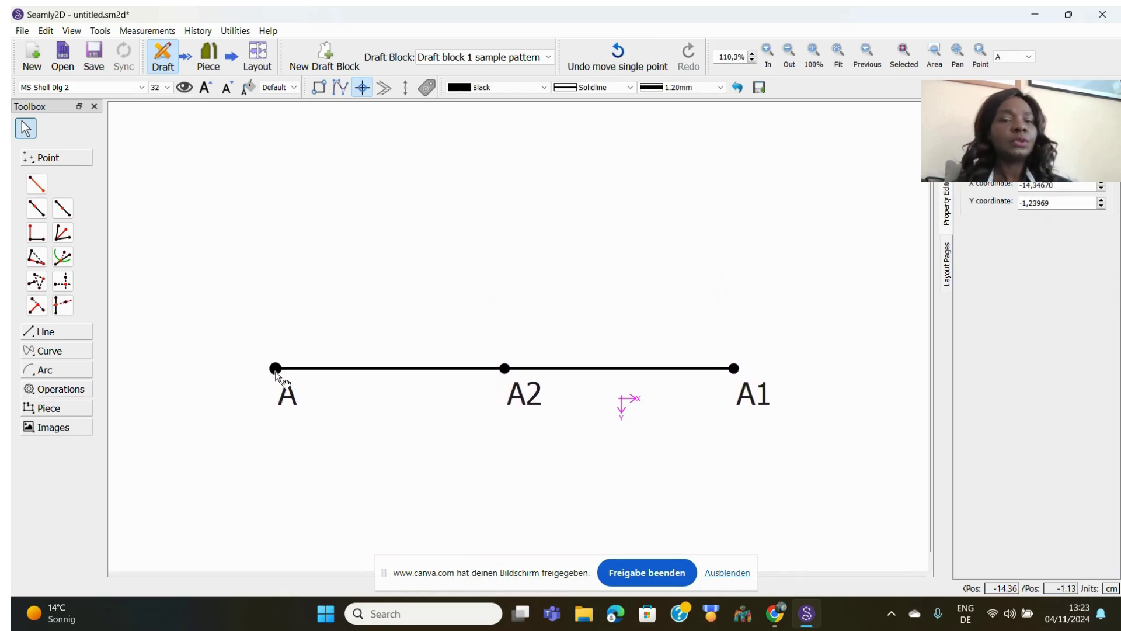
Add an On Perpendicular point at A, perpendicular to line A–A1, with a length of 19 cm.
click(35, 235)
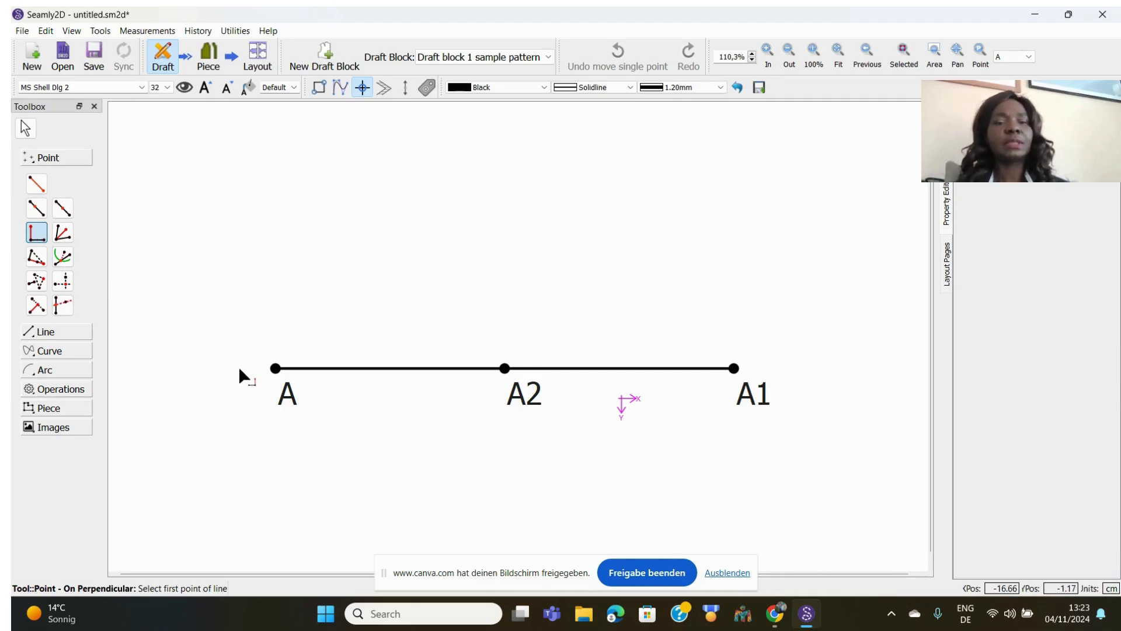
click(282, 386)
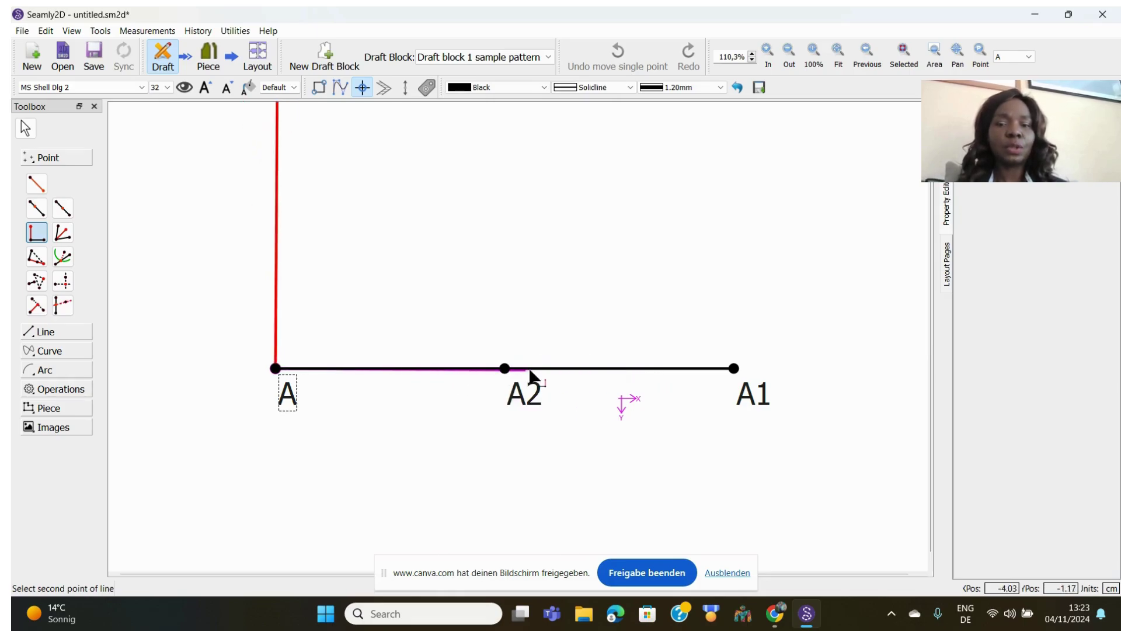
click(753, 398)
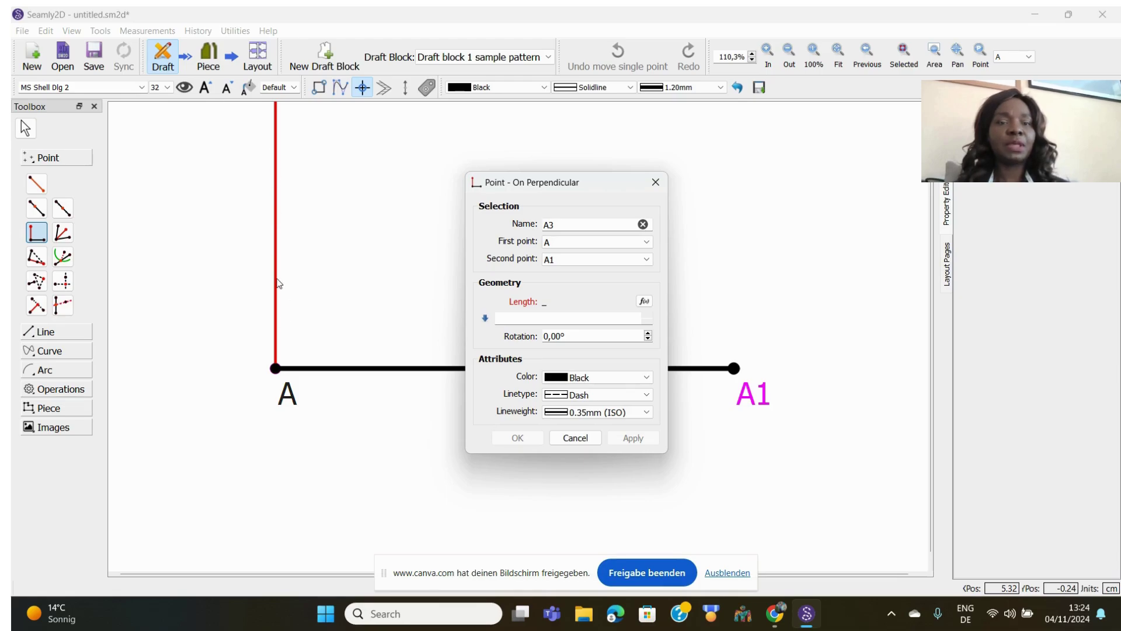
click(513, 322)
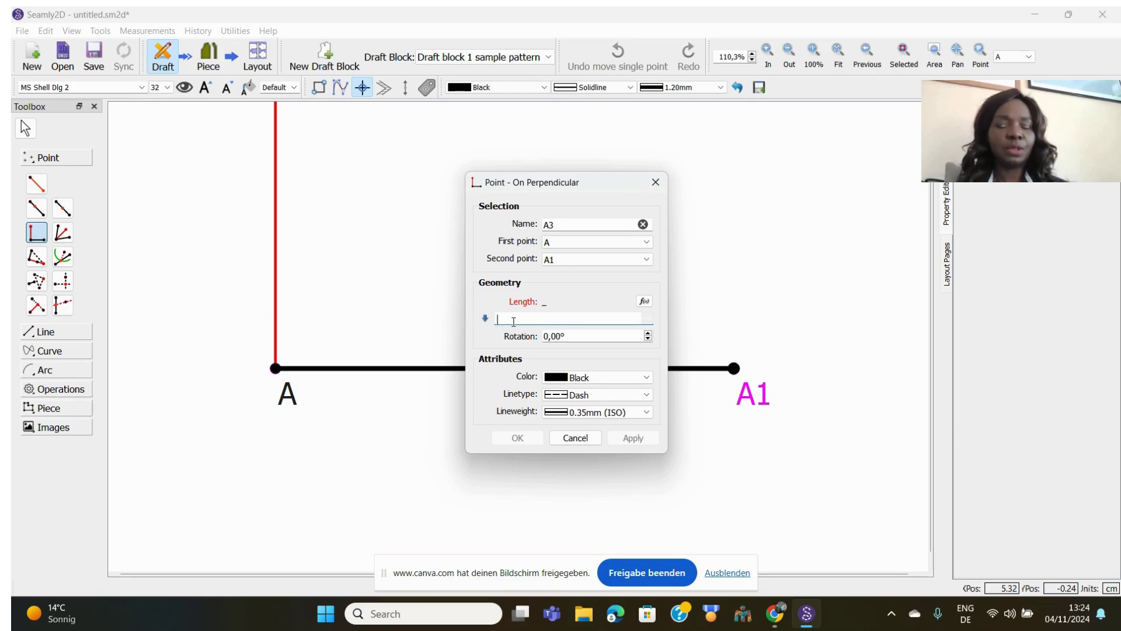
text(19)
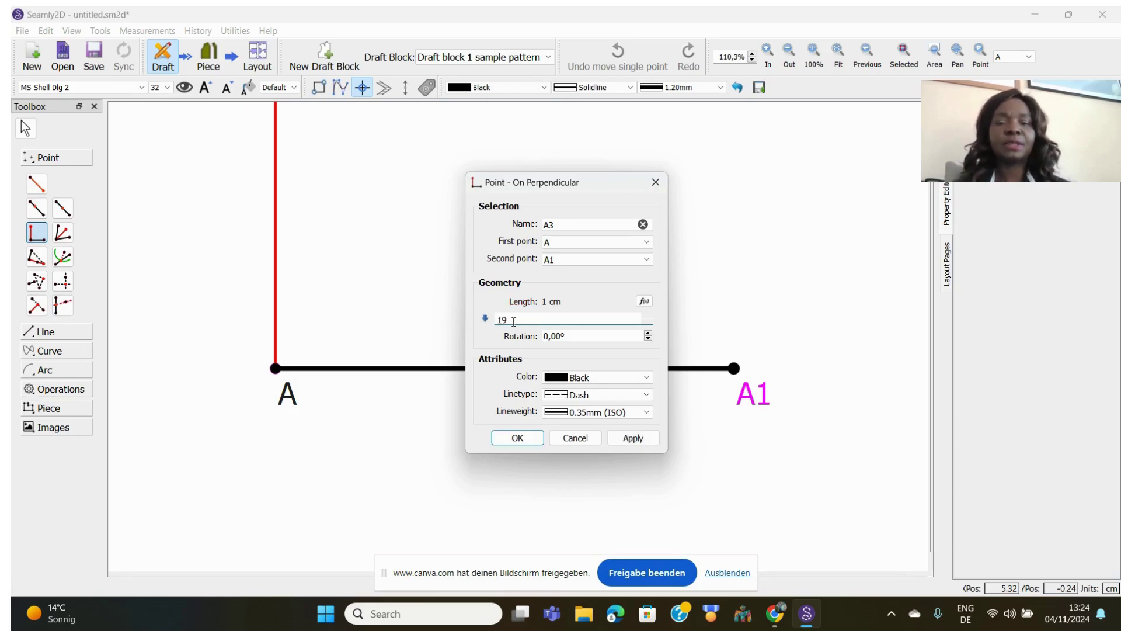
click(516, 438)
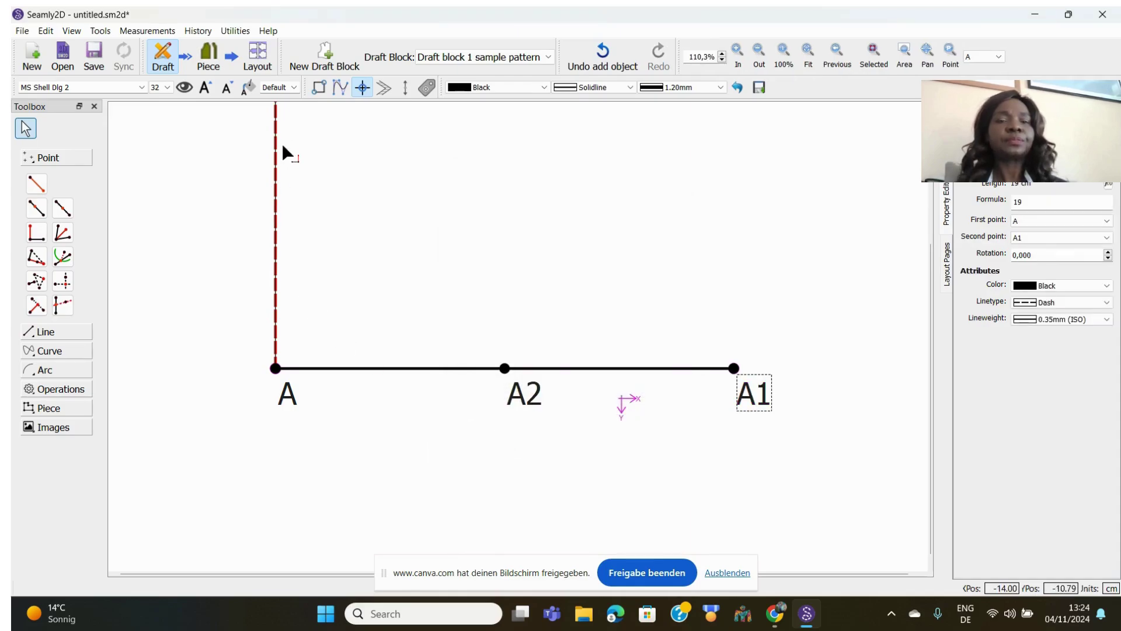
Move the label of point A slightly further below its point.
drag(286, 392, 286, 401)
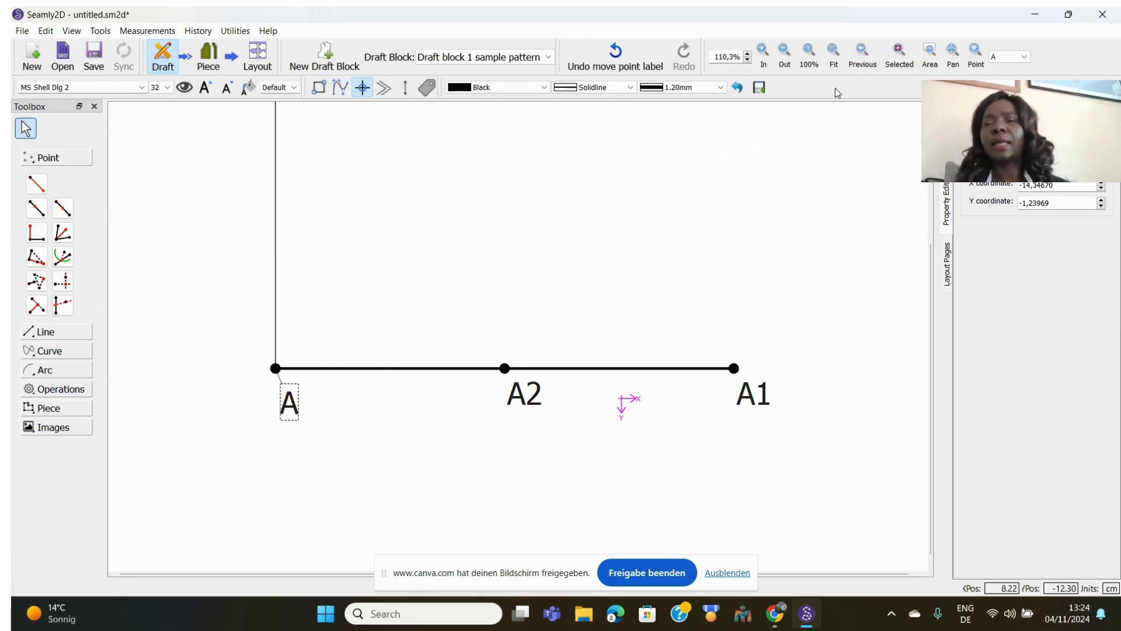
click(834, 53)
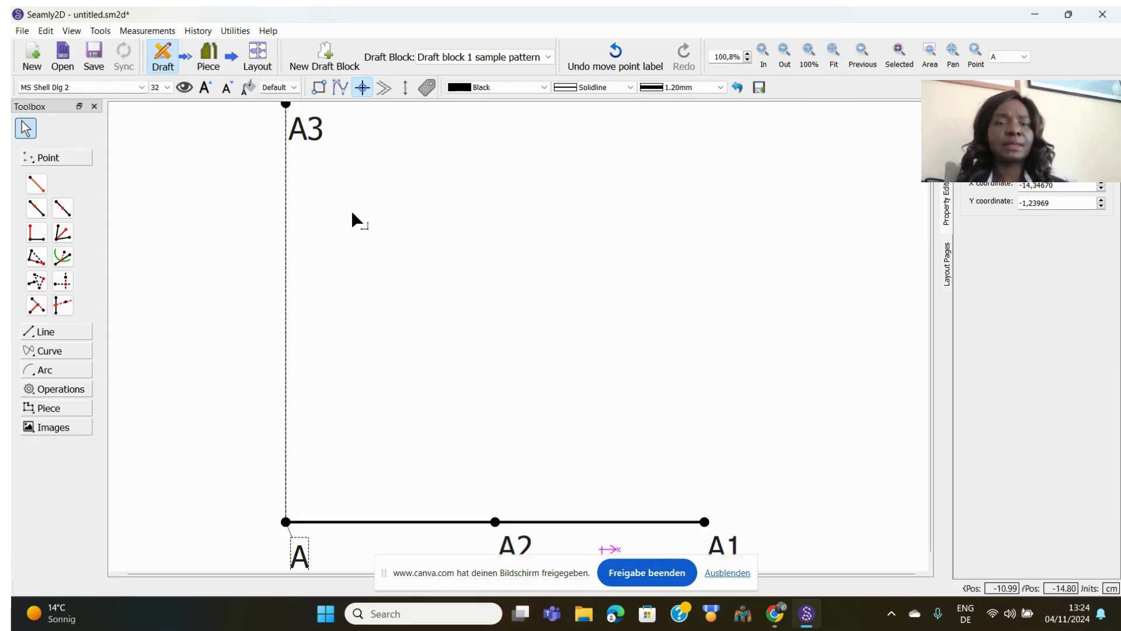
ctrl+scroll(505, 271, down, 3)
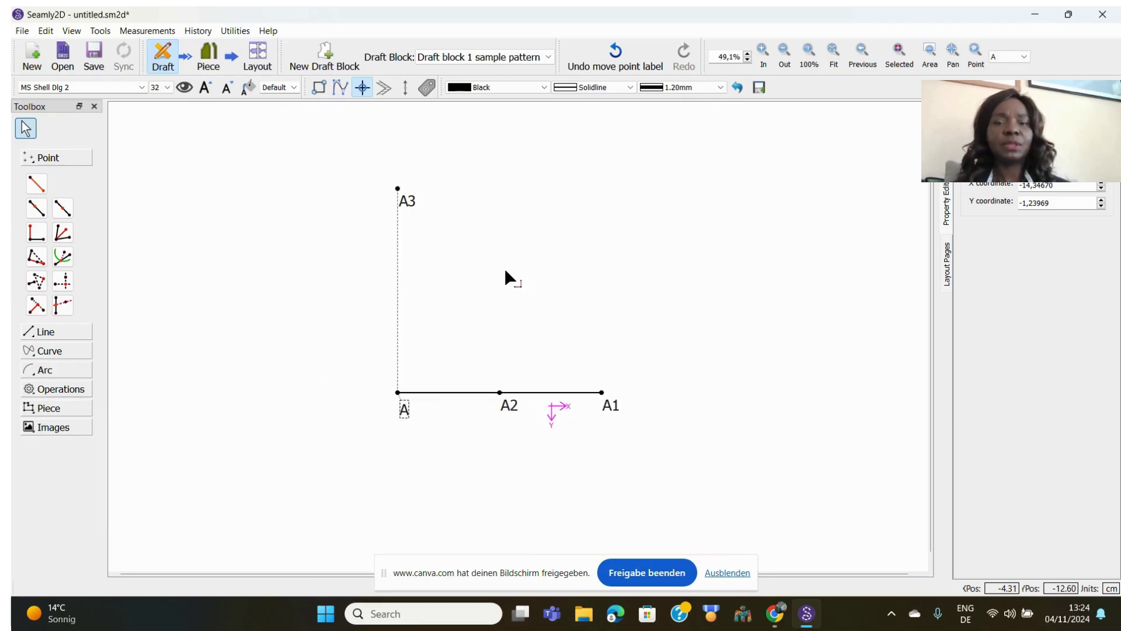
ctrl+scroll(505, 271, up, 1)
ctrl+scroll(506, 271, up, 1)
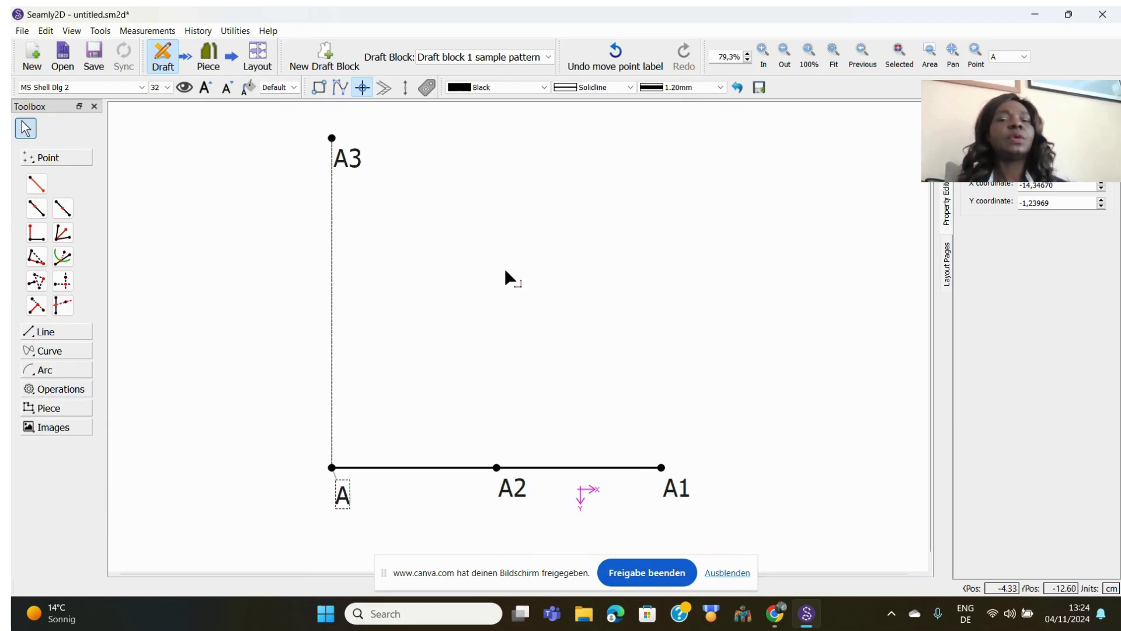
Add an On Bisector point for the angle A3–A–A1 with a length of 6 cm.
click(63, 233)
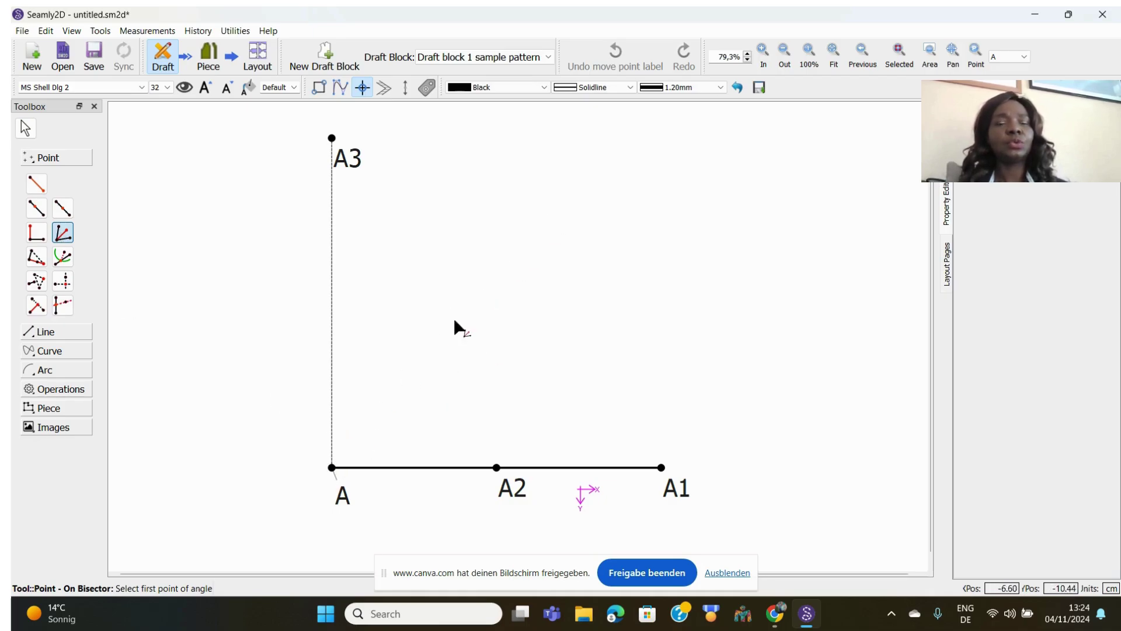
click(349, 162)
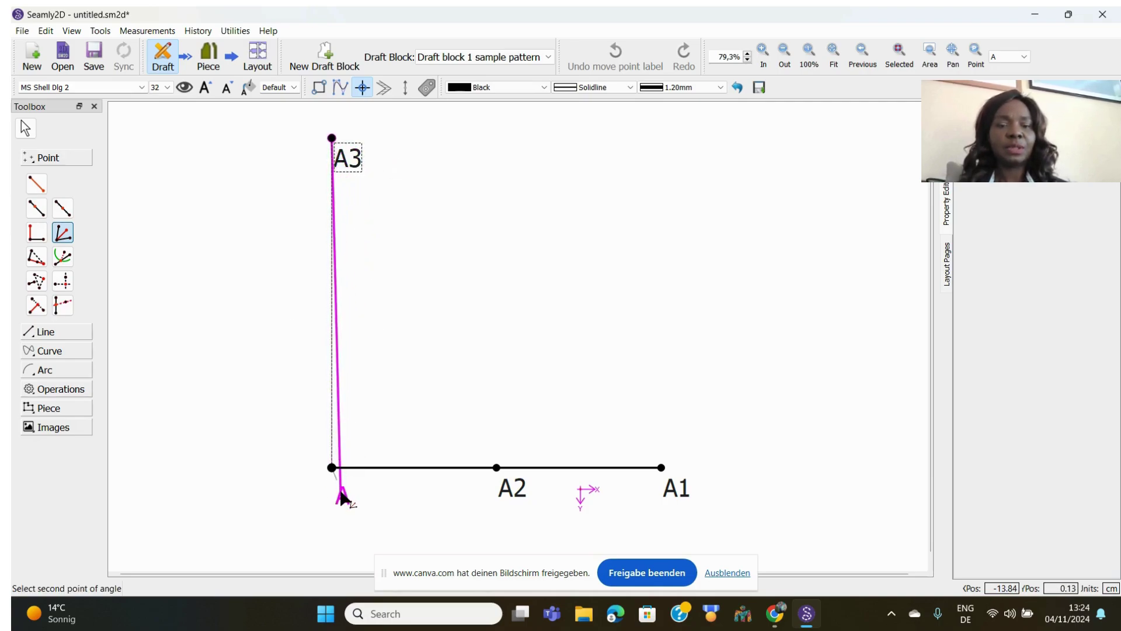
click(336, 469)
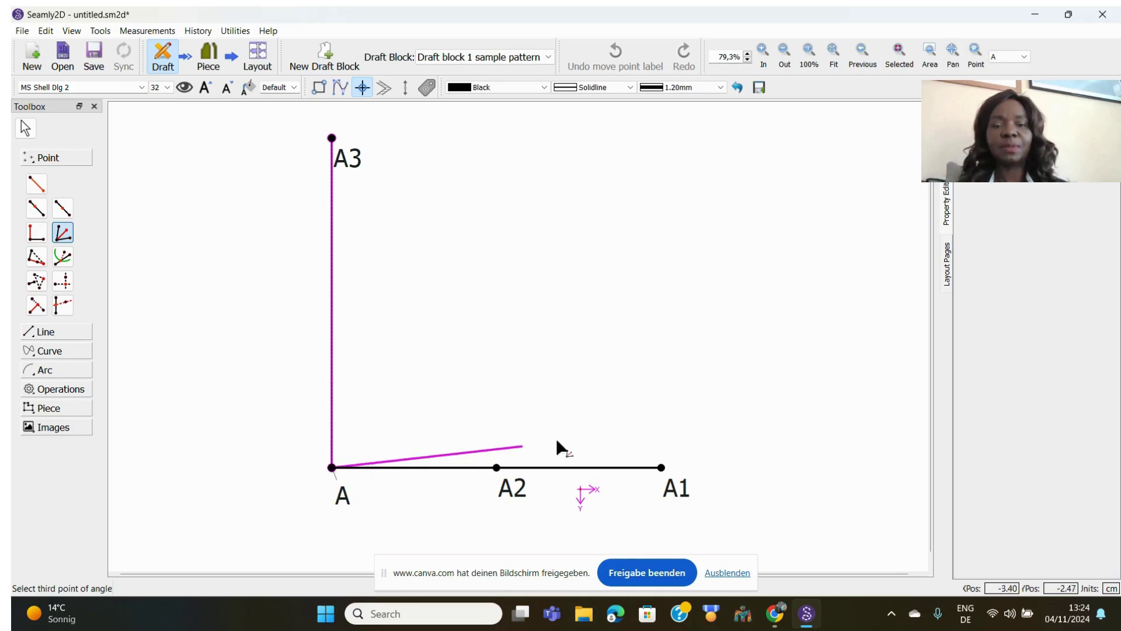
click(675, 486)
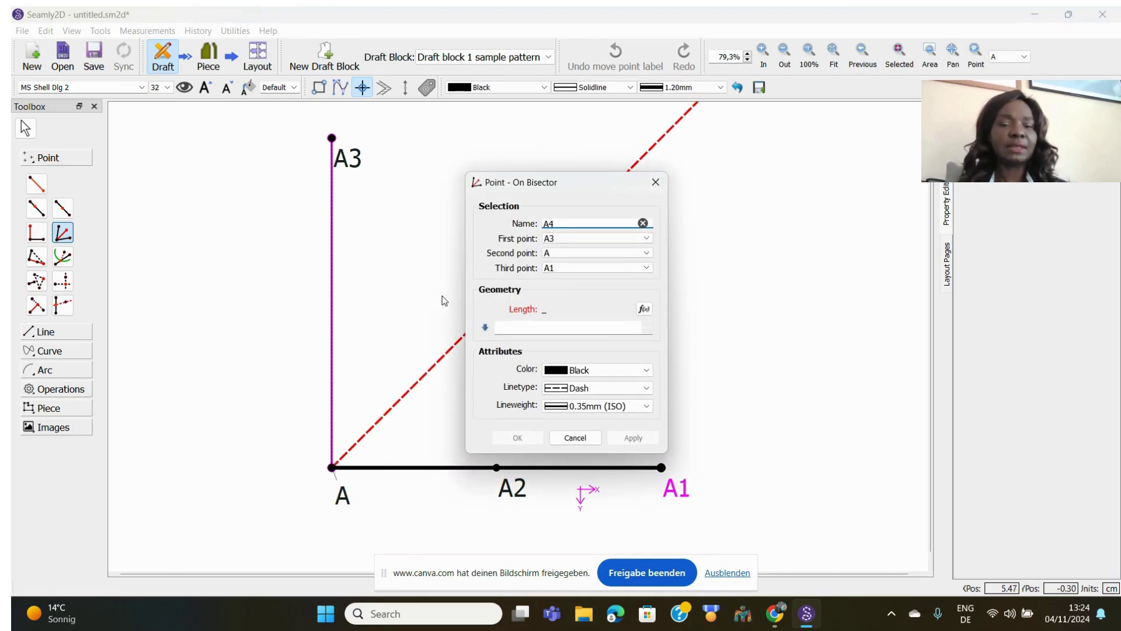
click(499, 325)
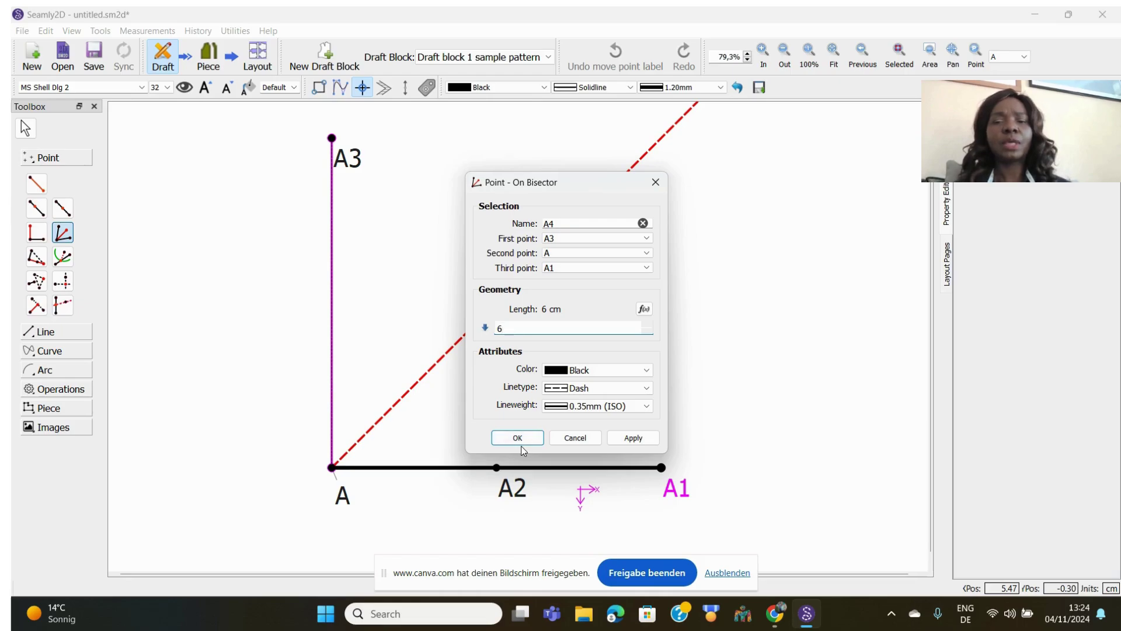
click(506, 438)
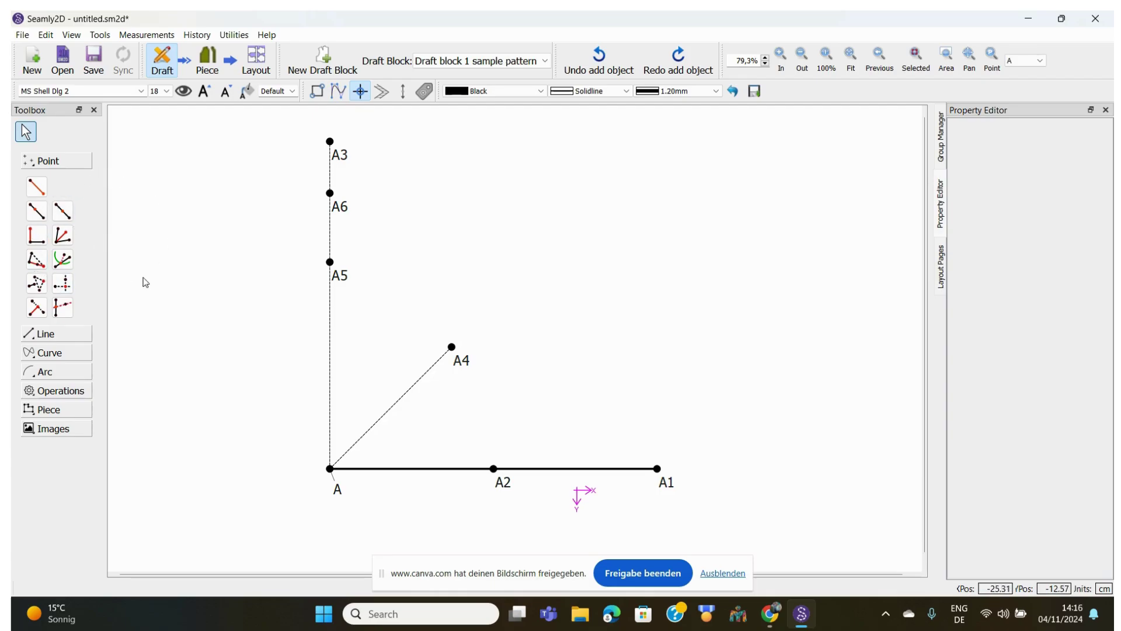
Try an Intersect Axis and Triangle point with axis A3–A and points A1 and A4, and undo it.
click(37, 285)
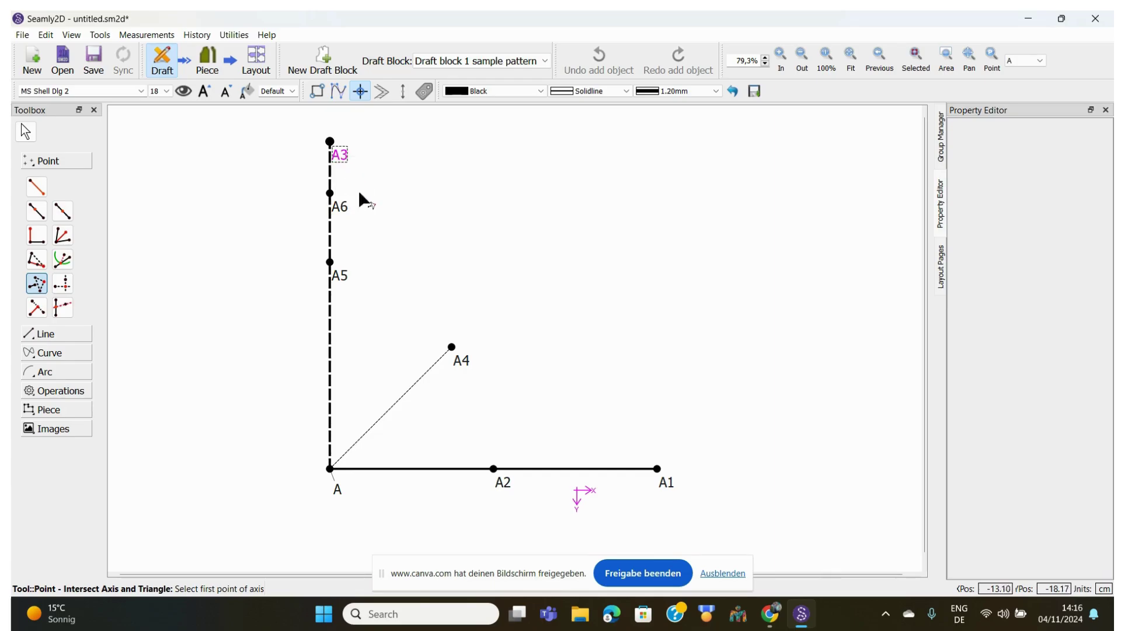
click(341, 155)
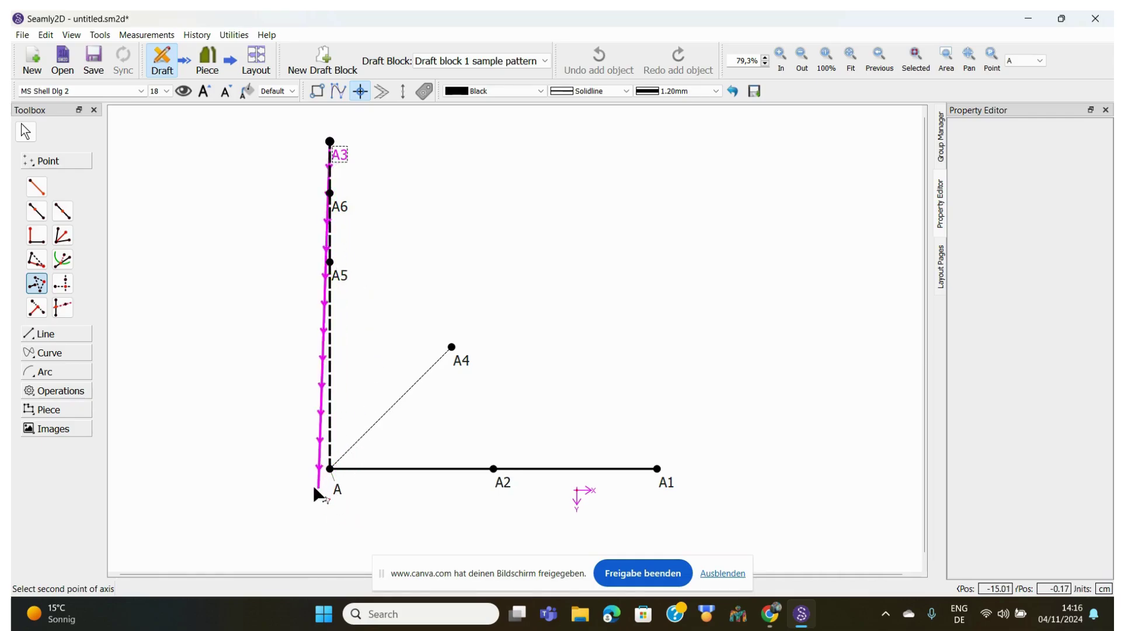
click(338, 492)
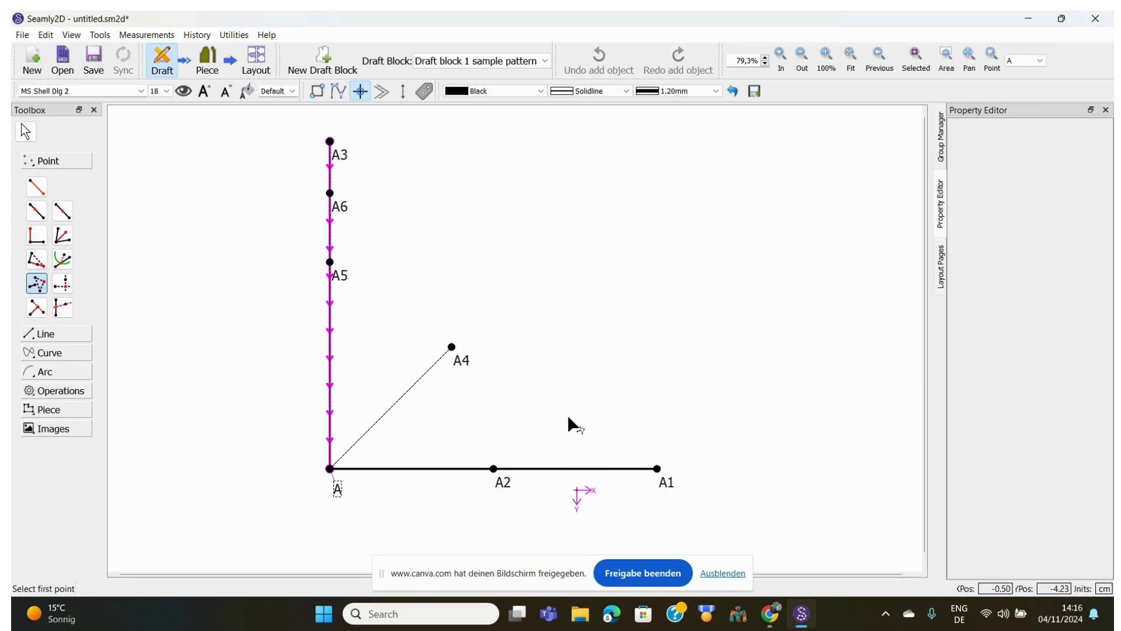
click(670, 482)
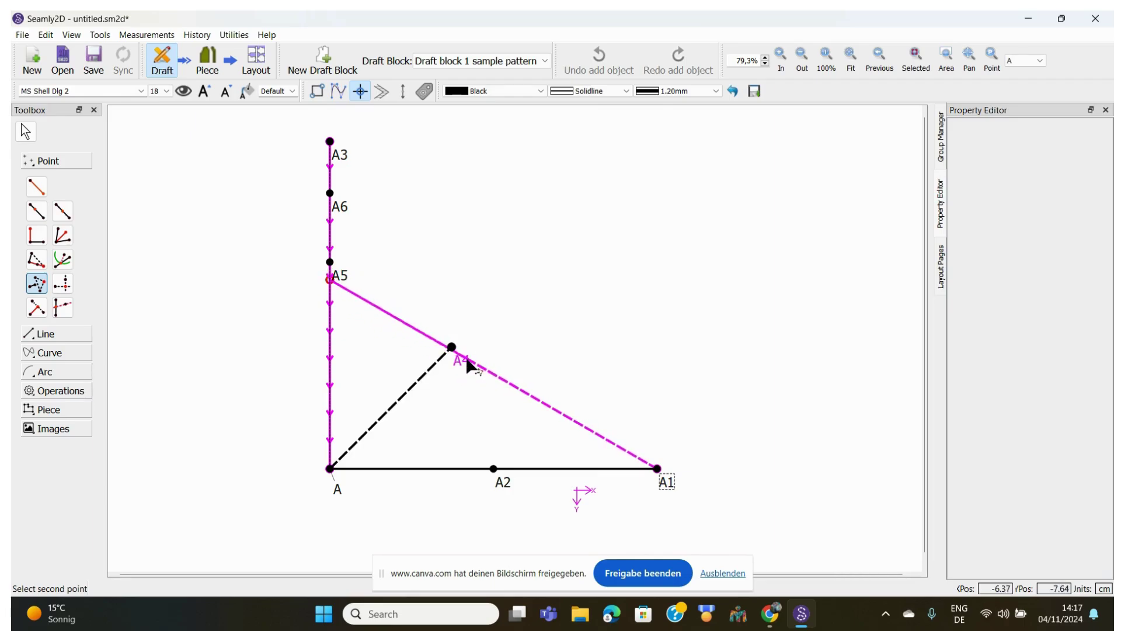
click(464, 363)
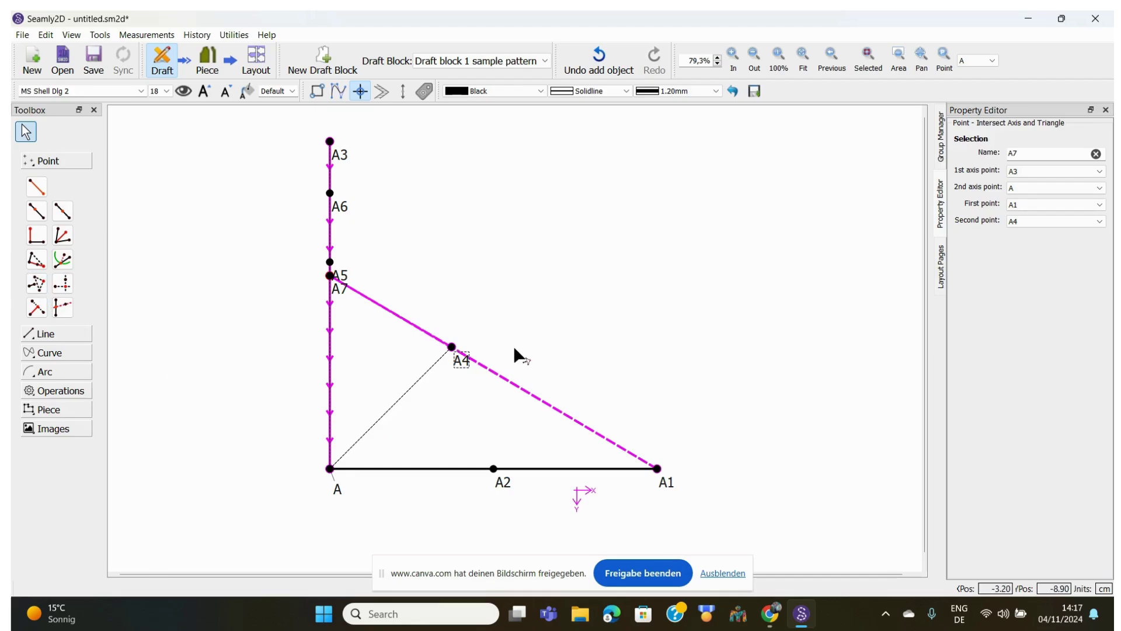
click(599, 61)
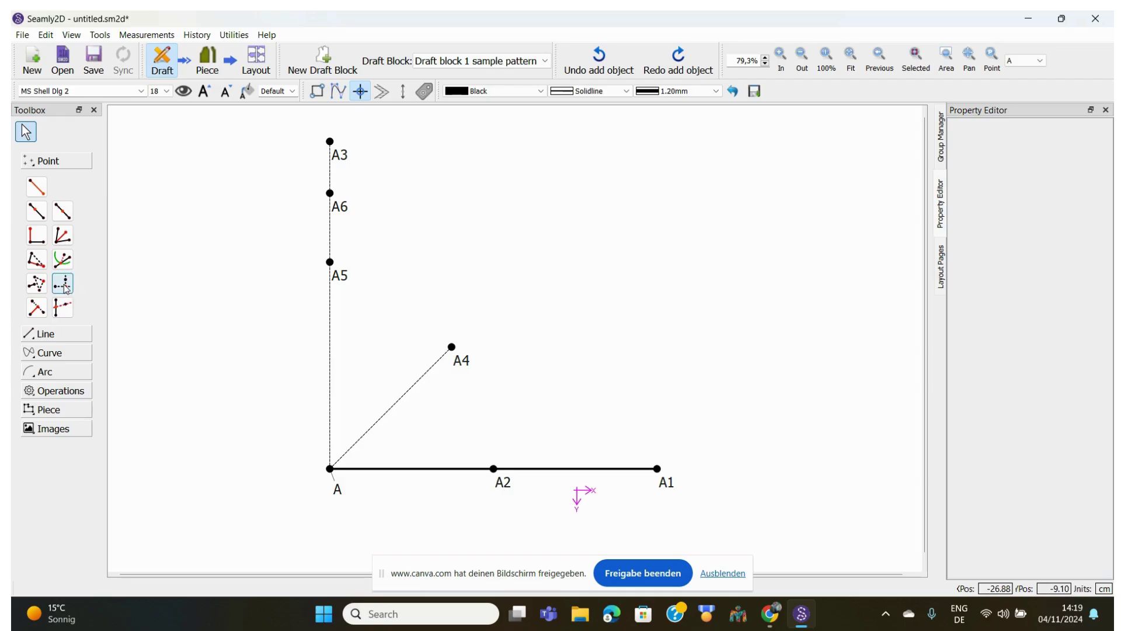
Add an Intersect XY point using A4 for the X value and A6 for the Y value.
click(66, 287)
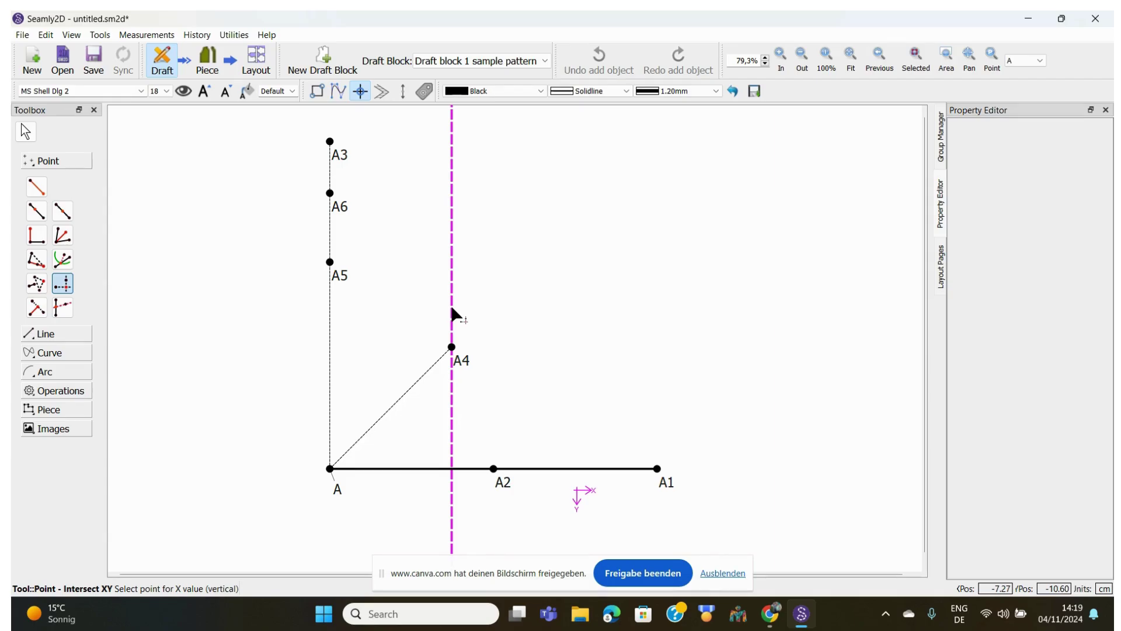
click(456, 356)
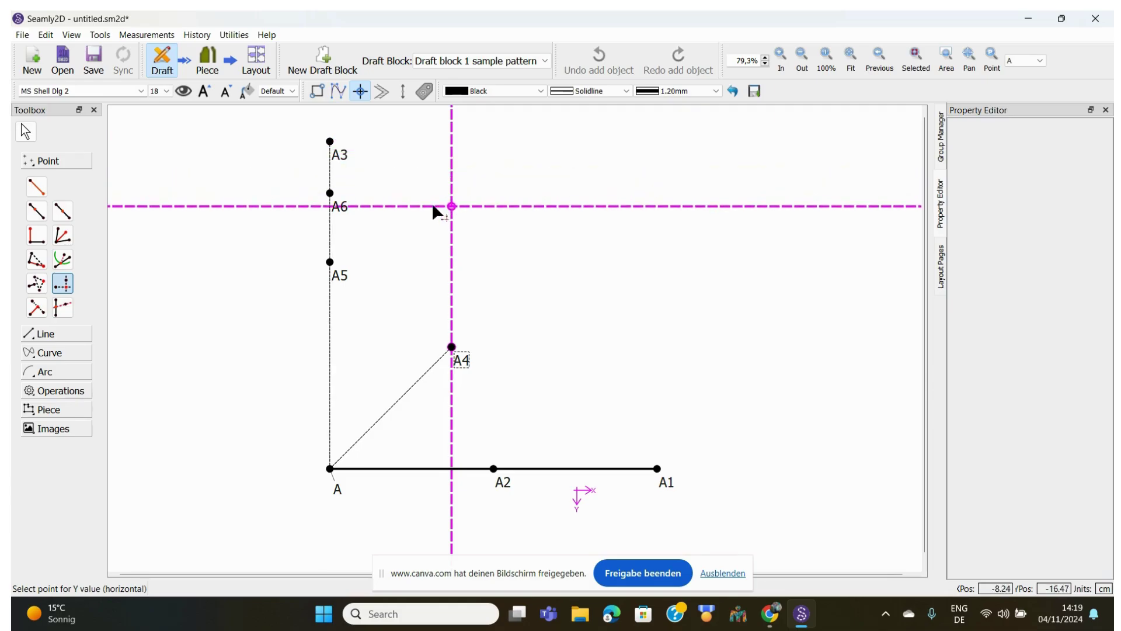
click(340, 208)
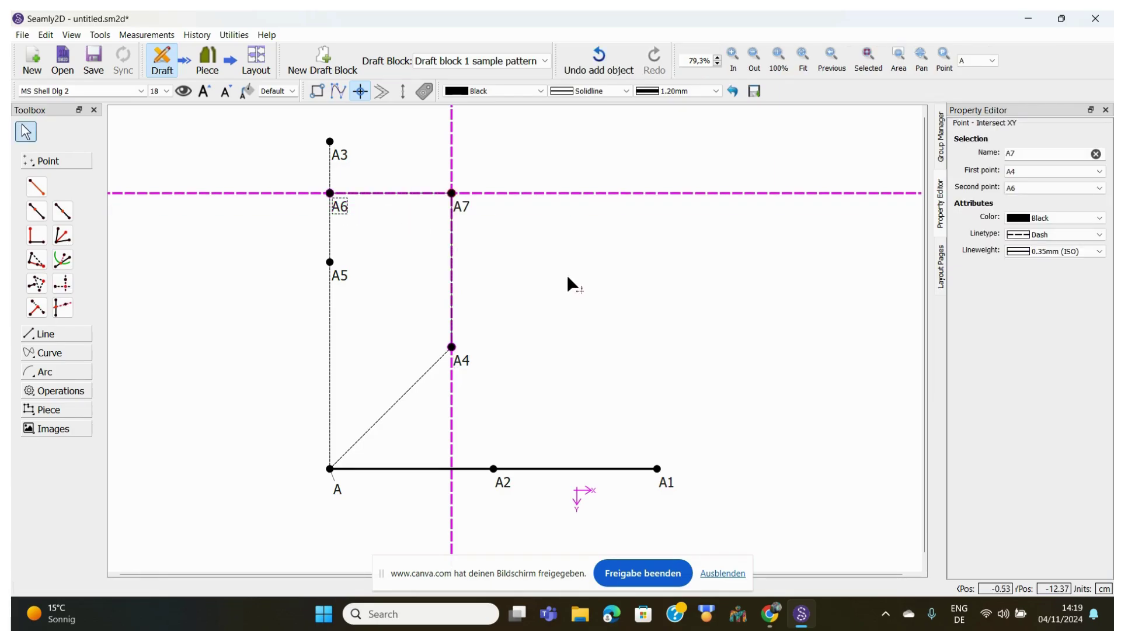
key(Escape)
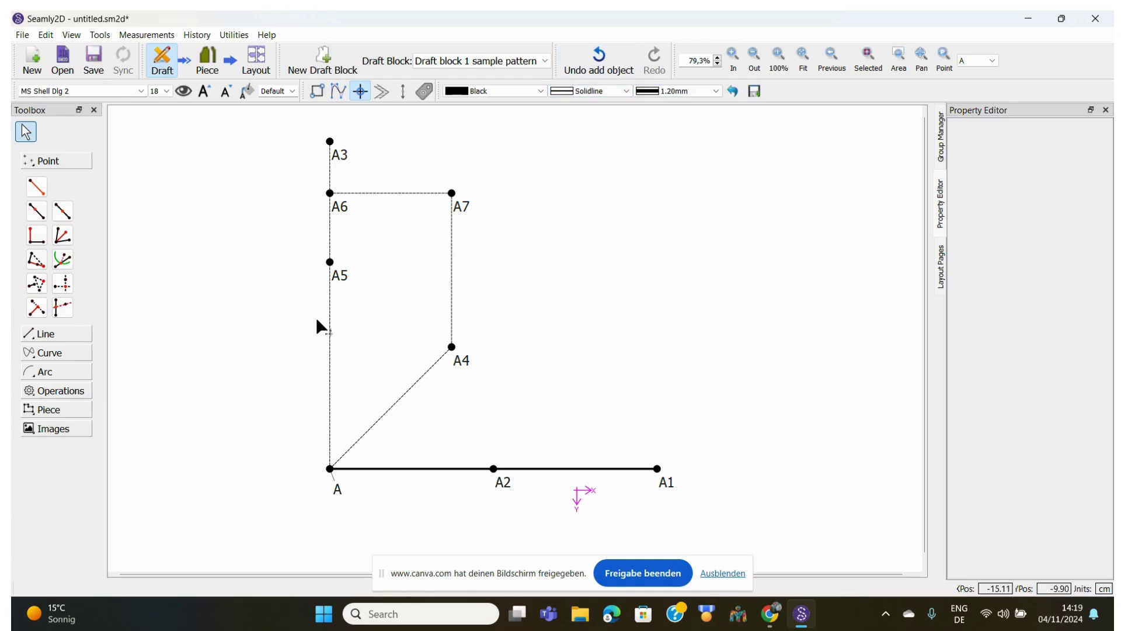
Add an Intersect Line and Perpendicular point from base point A2 onto the line A–A4.
click(35, 308)
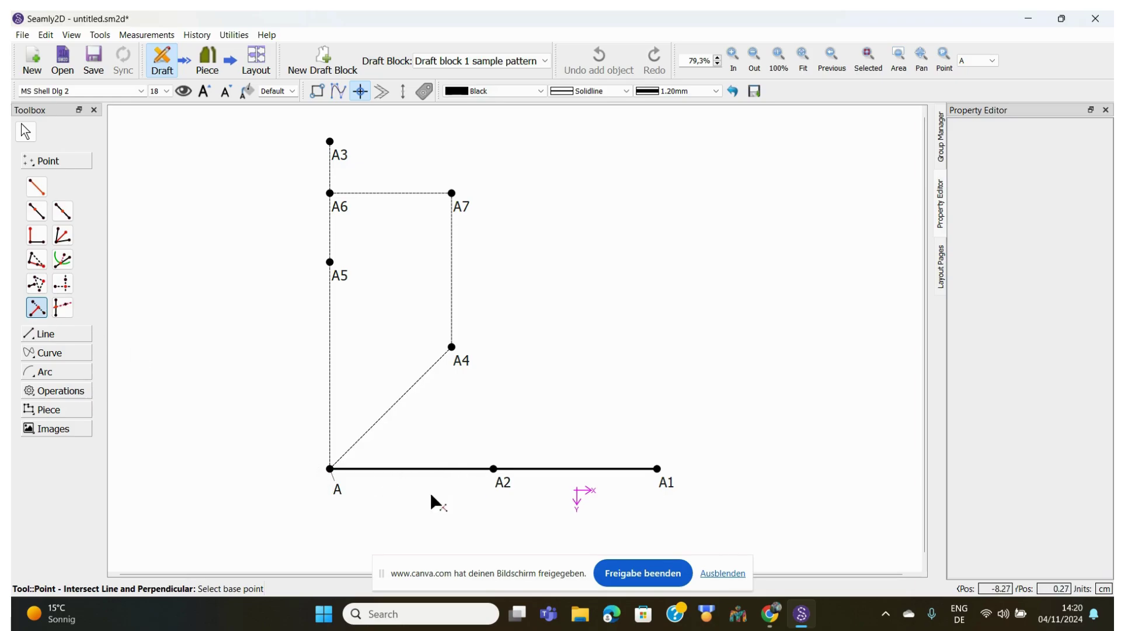
click(504, 485)
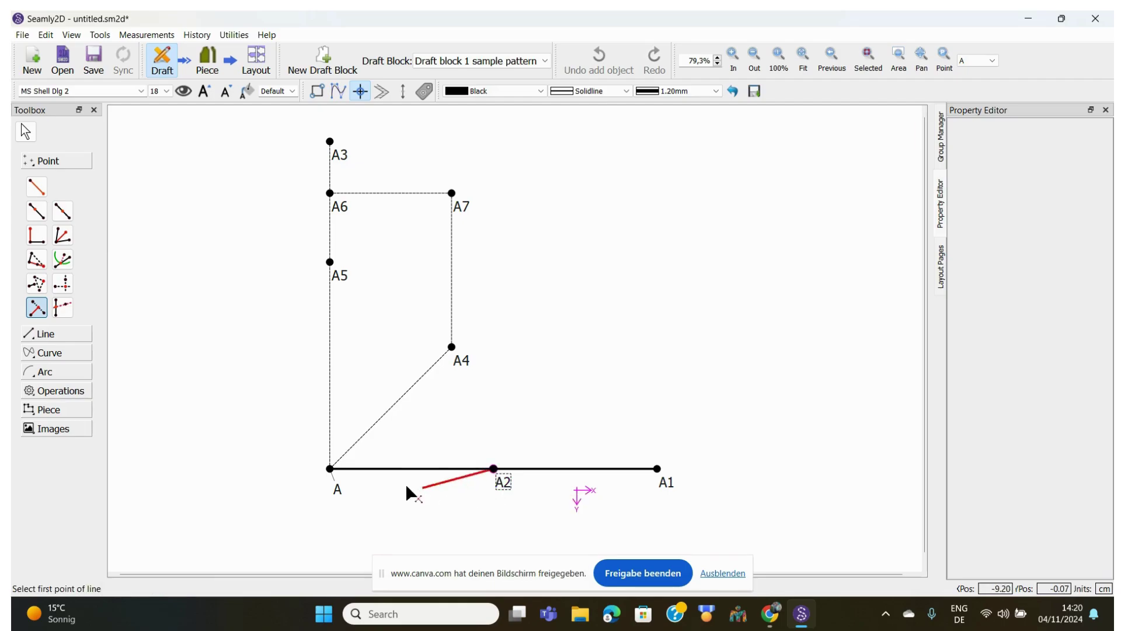
click(331, 469)
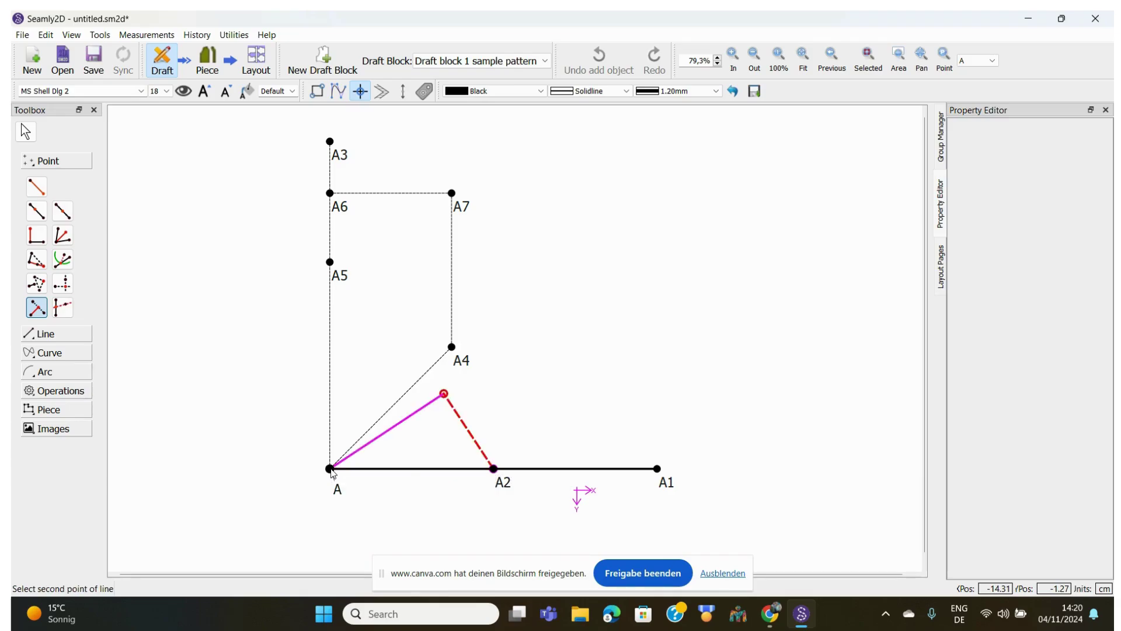
click(460, 356)
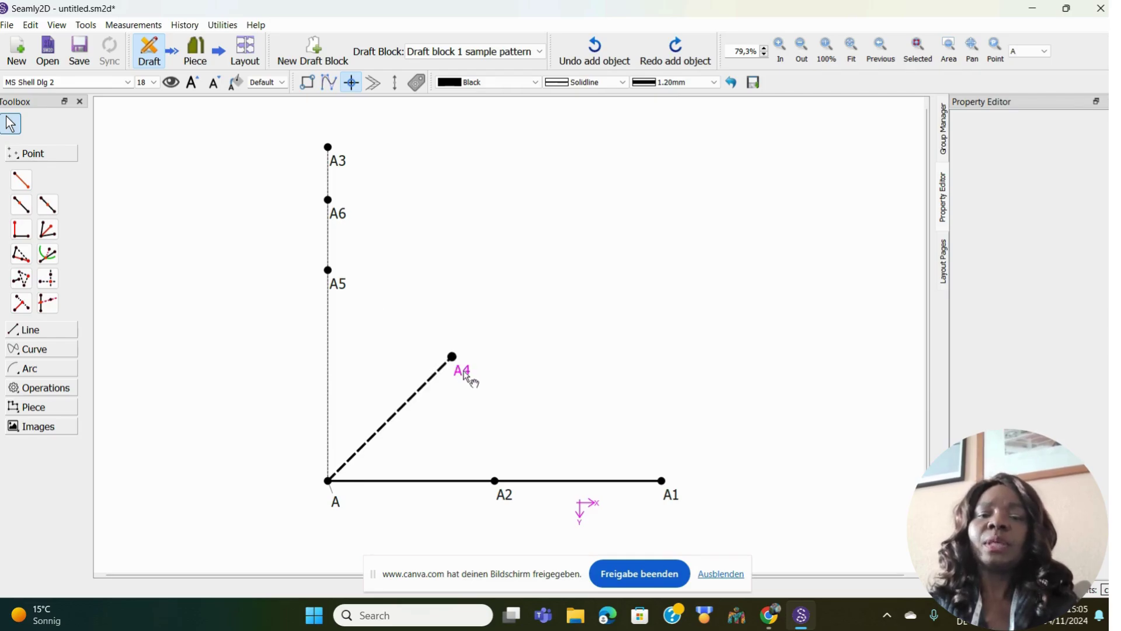
Add an Intersect Line and Axis point on the line A3–A, with the axis through A4 at an angle of about 133°.
mouse_move(464, 374)
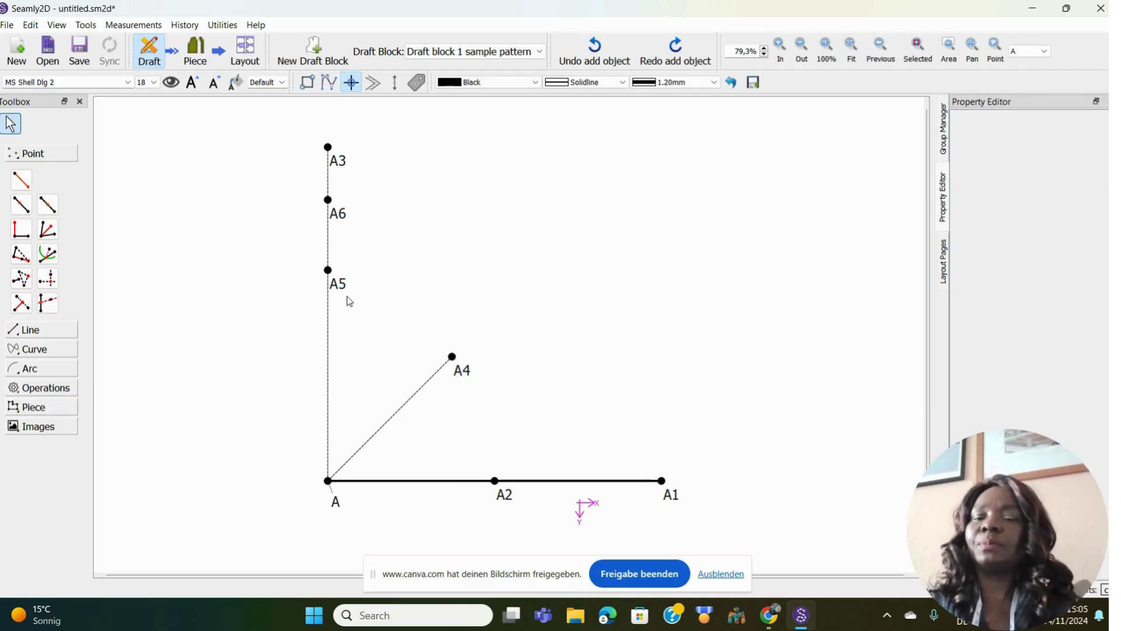
click(48, 305)
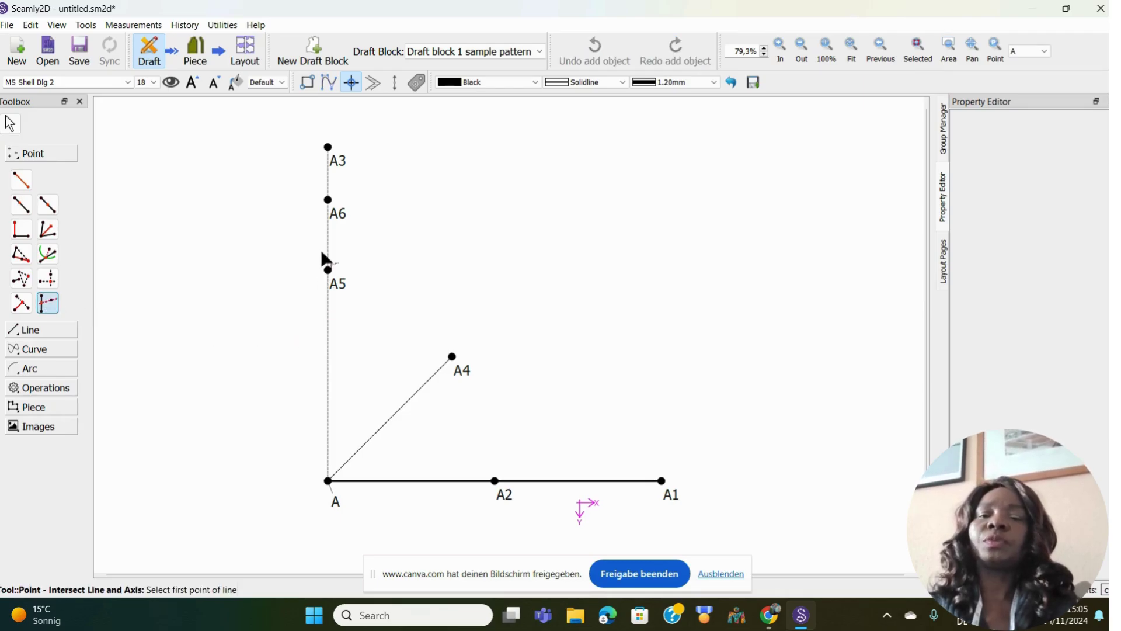
click(337, 157)
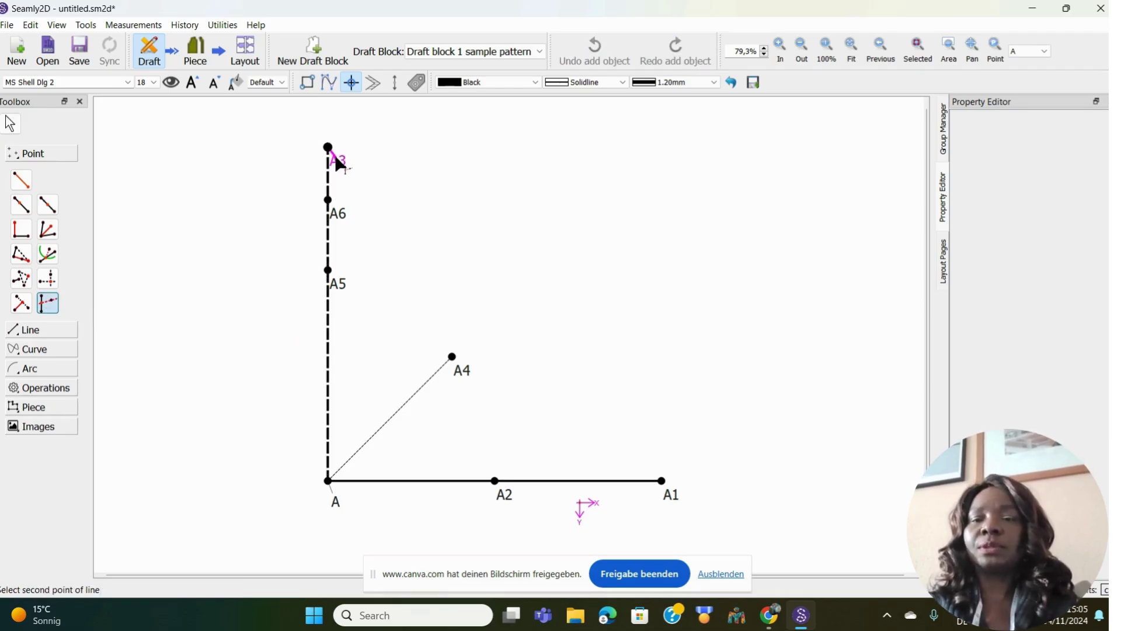
click(334, 502)
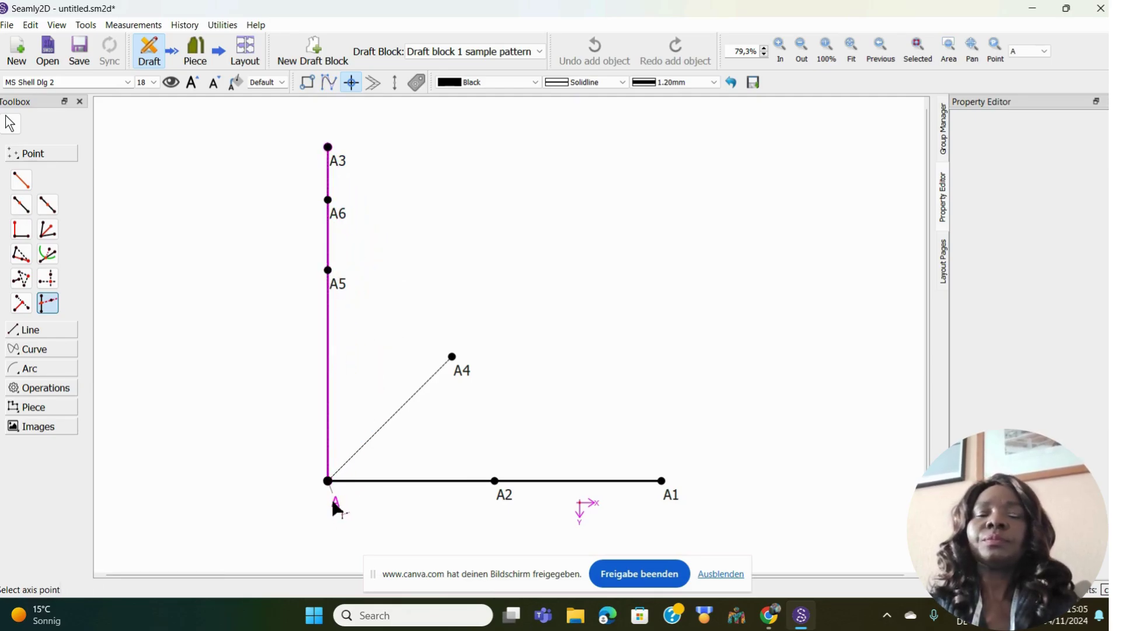
click(469, 377)
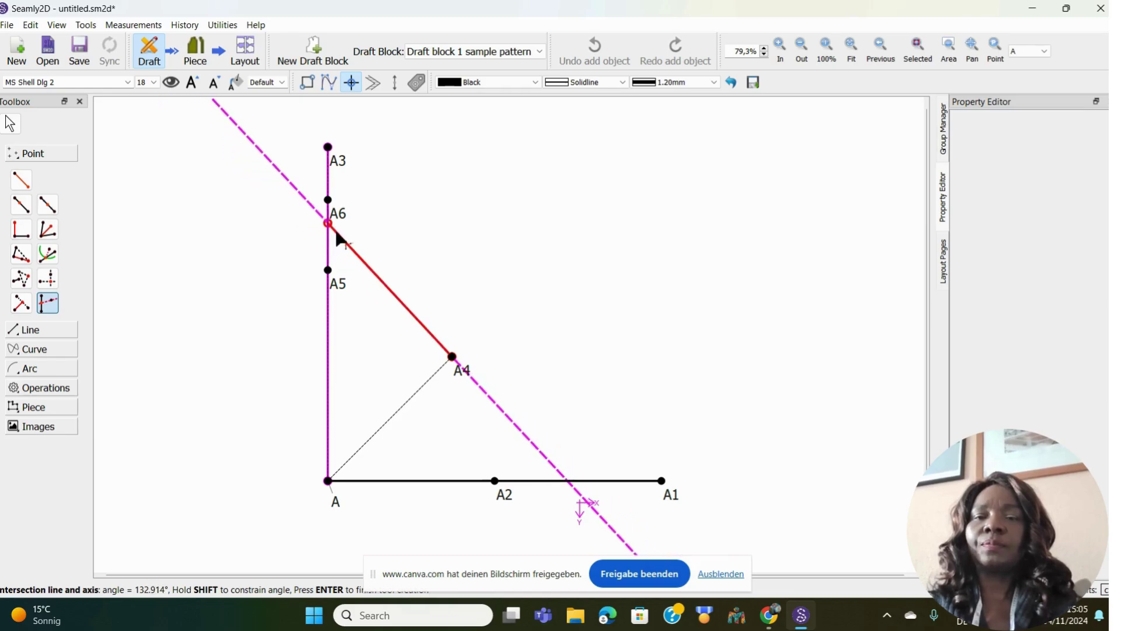
click(338, 236)
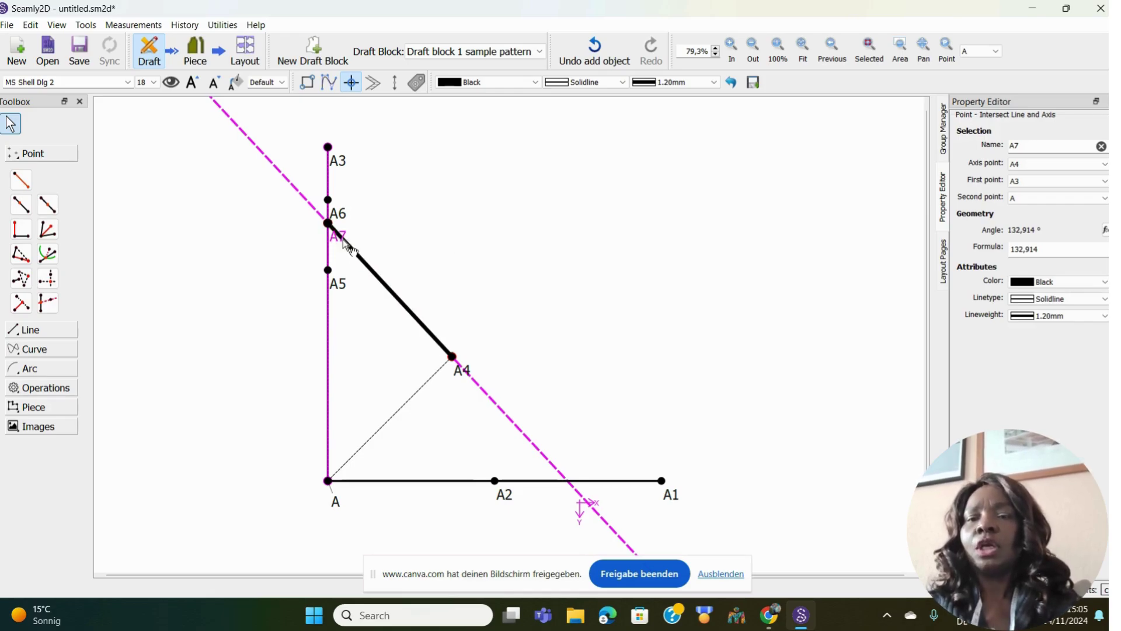
Set the axis angle of the new intersection point A7 to 125° in its properties.
mouse_move(337, 234)
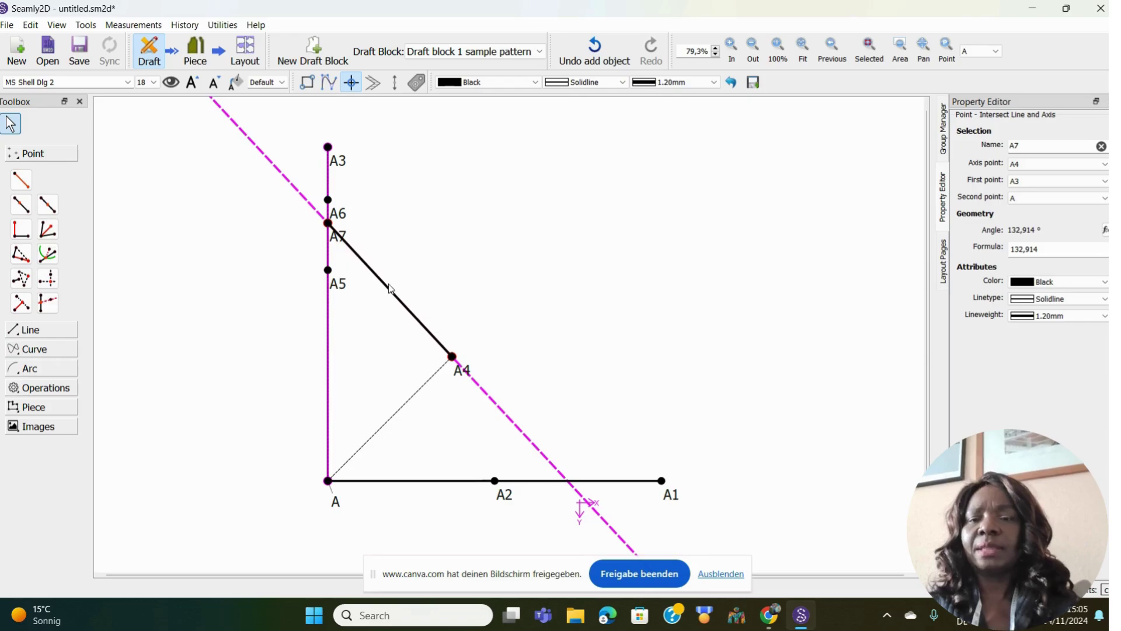
right_click(339, 234)
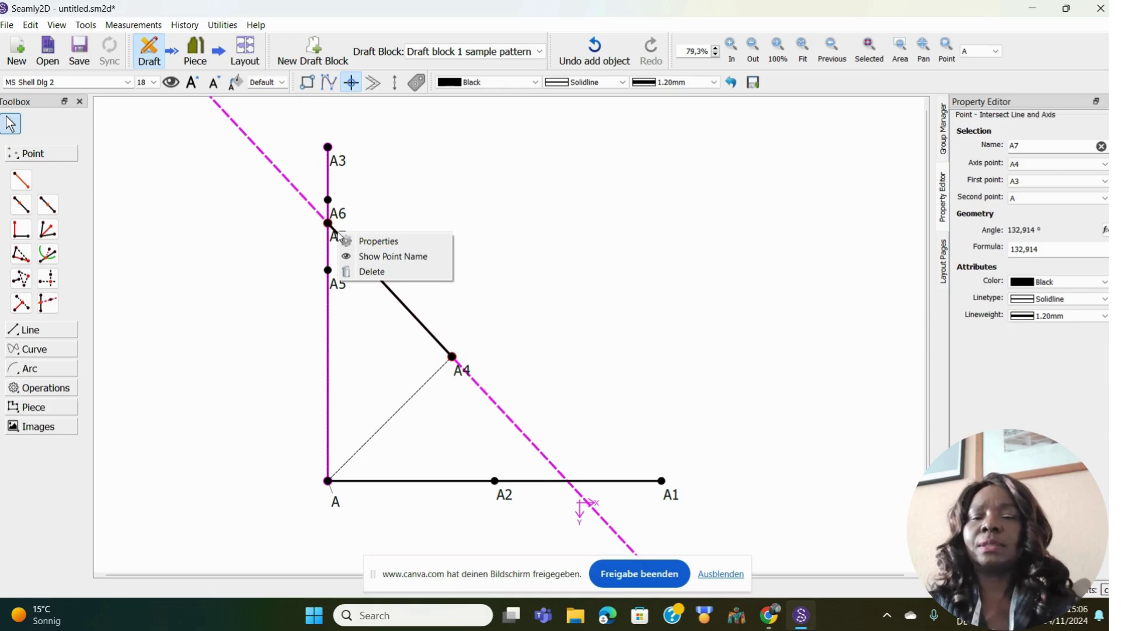
click(379, 241)
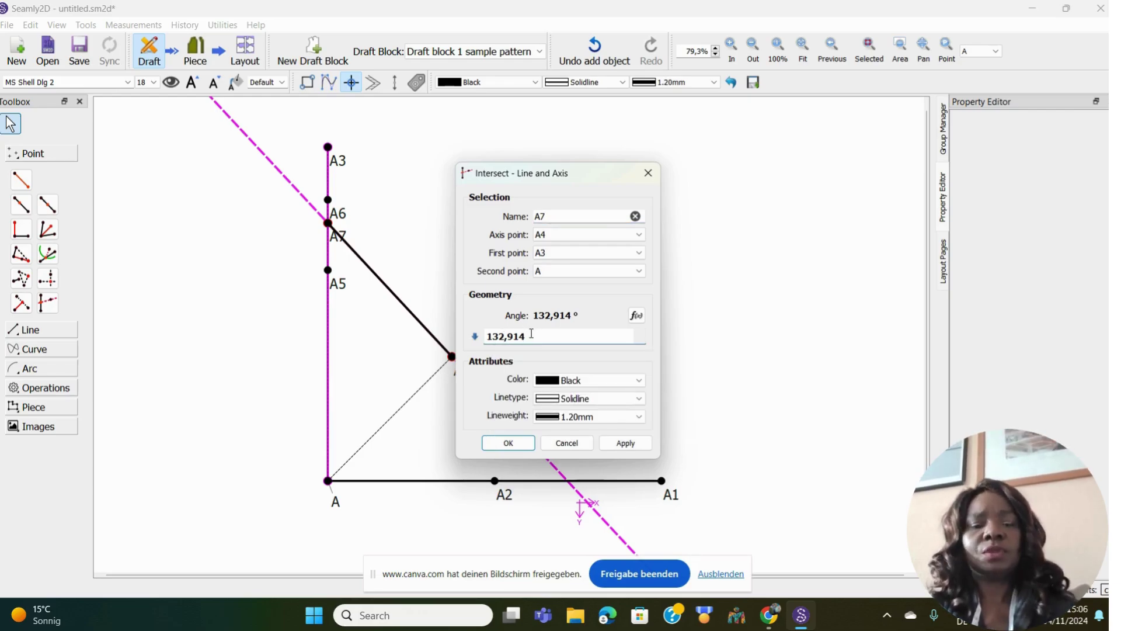
key(BackSpace)
key(BackSpace)
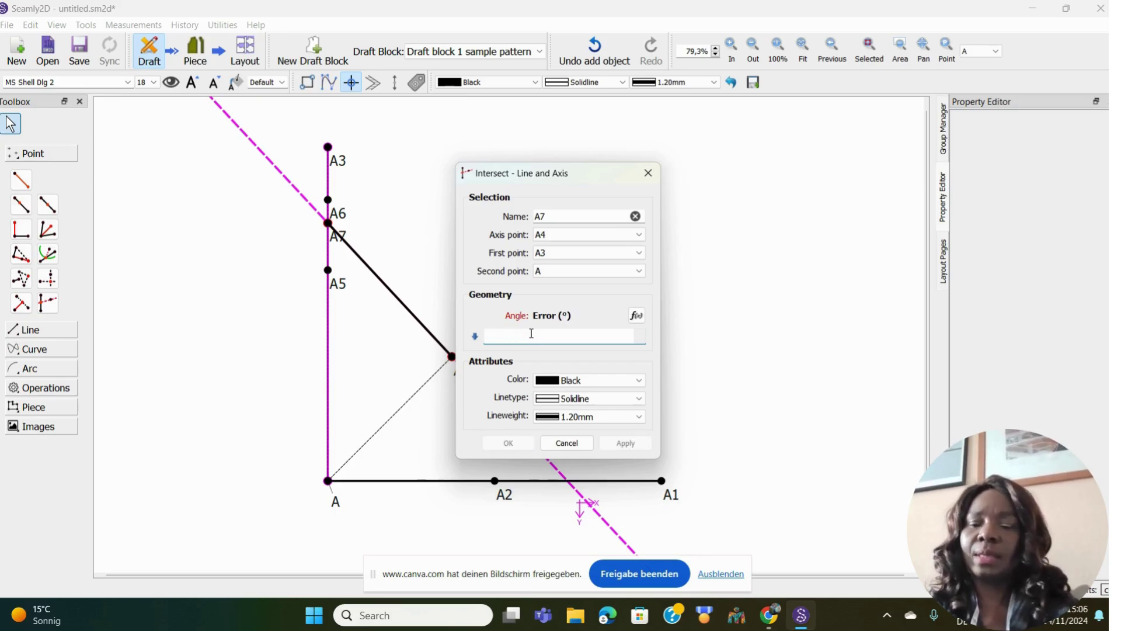
text(125)
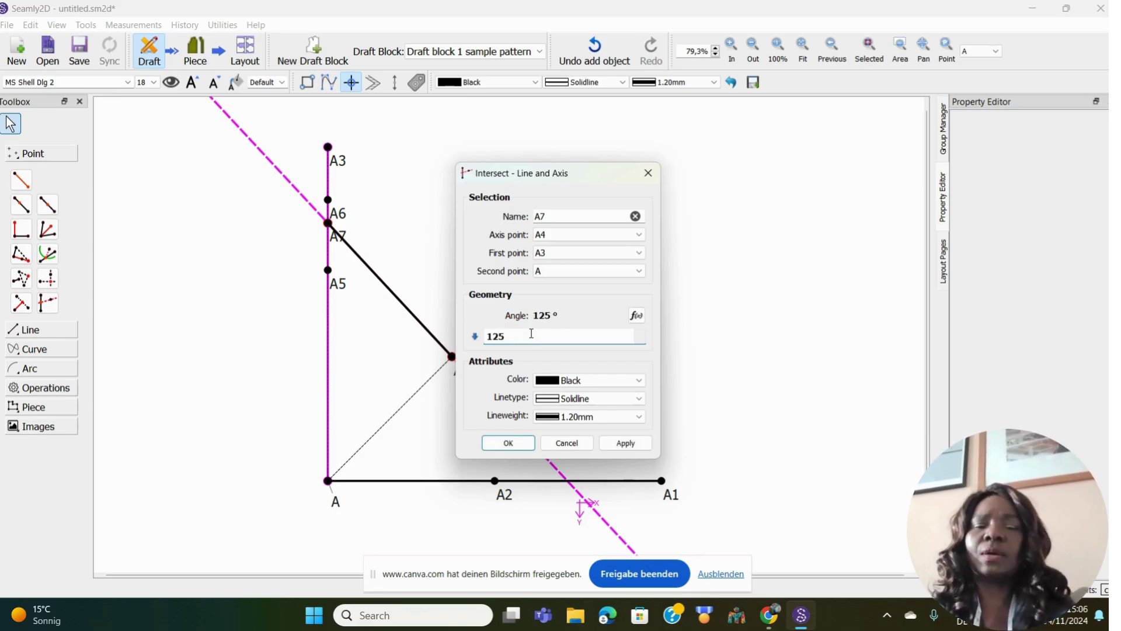
click(512, 442)
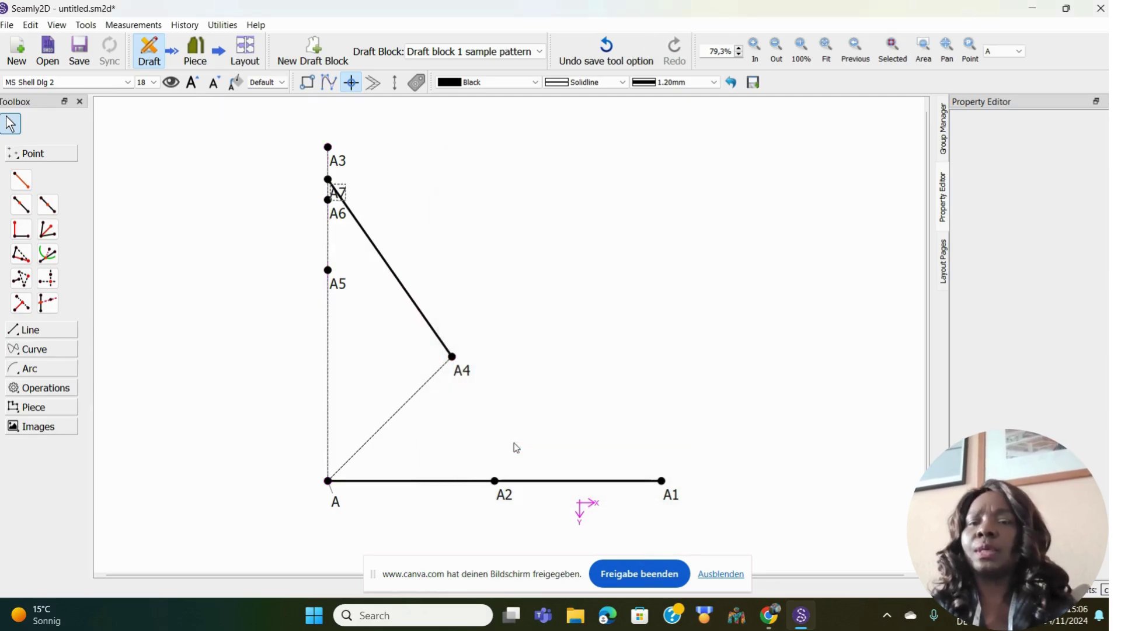